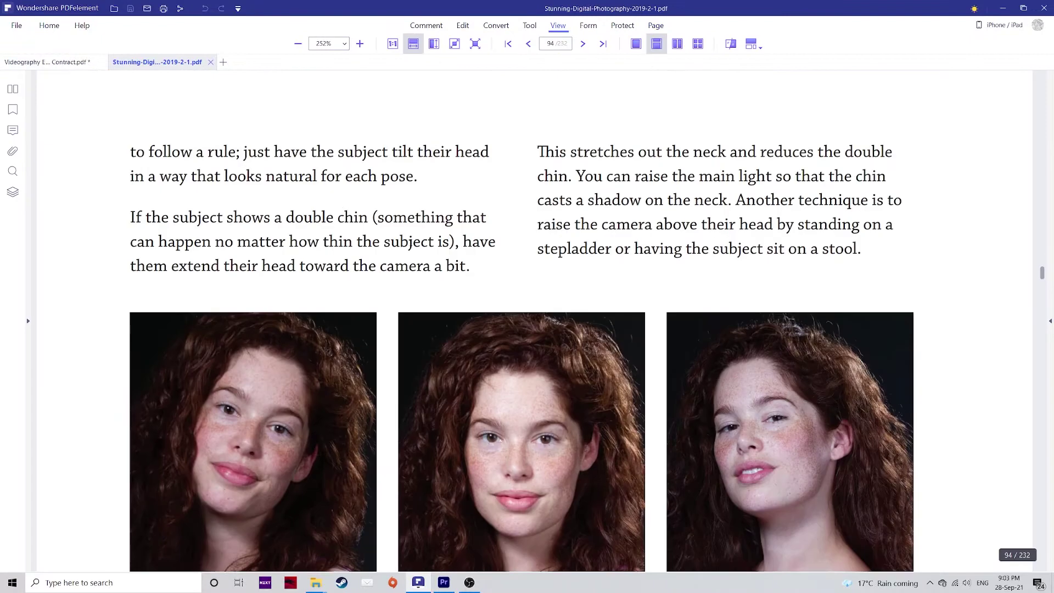
Draw and place a handwritten signature in the feature preview, then open the PDF Files source folder.
scroll(528, 319, down, 5)
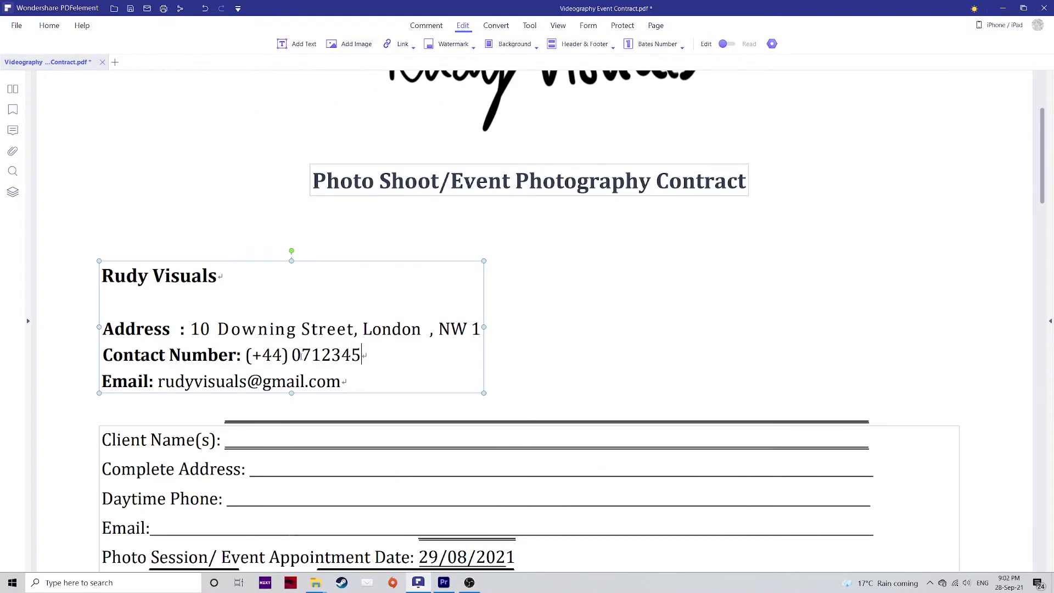
text(678)
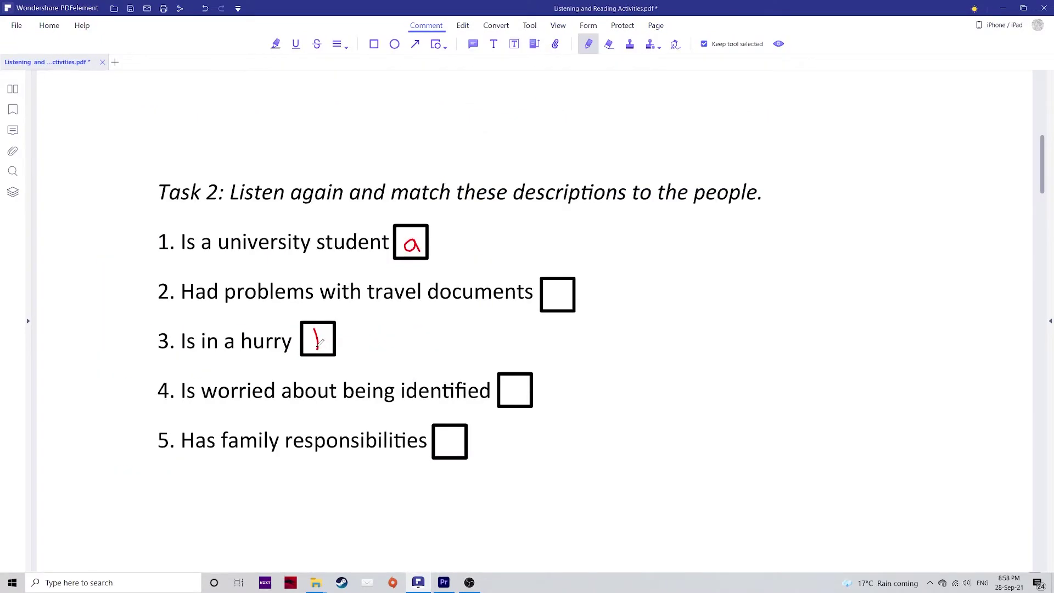
drag(317, 345, 331, 348)
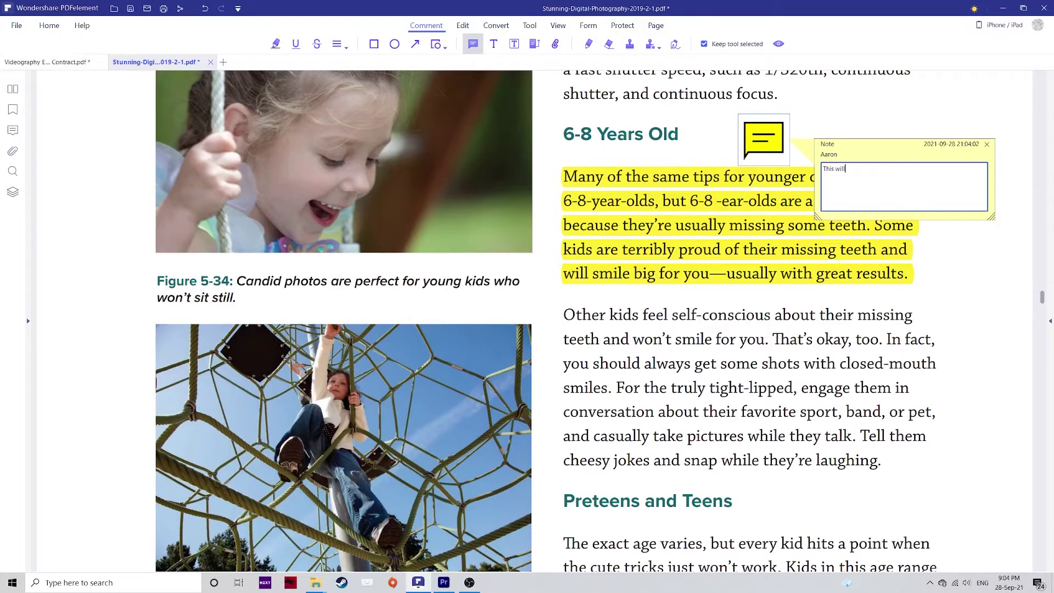
drag(384, 286, 513, 284)
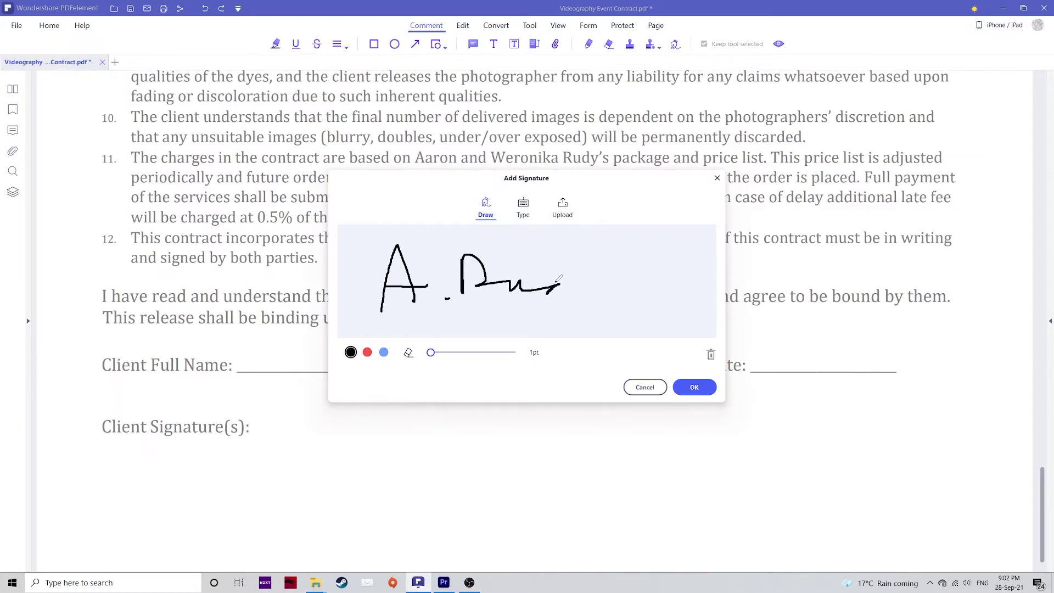
click(696, 386)
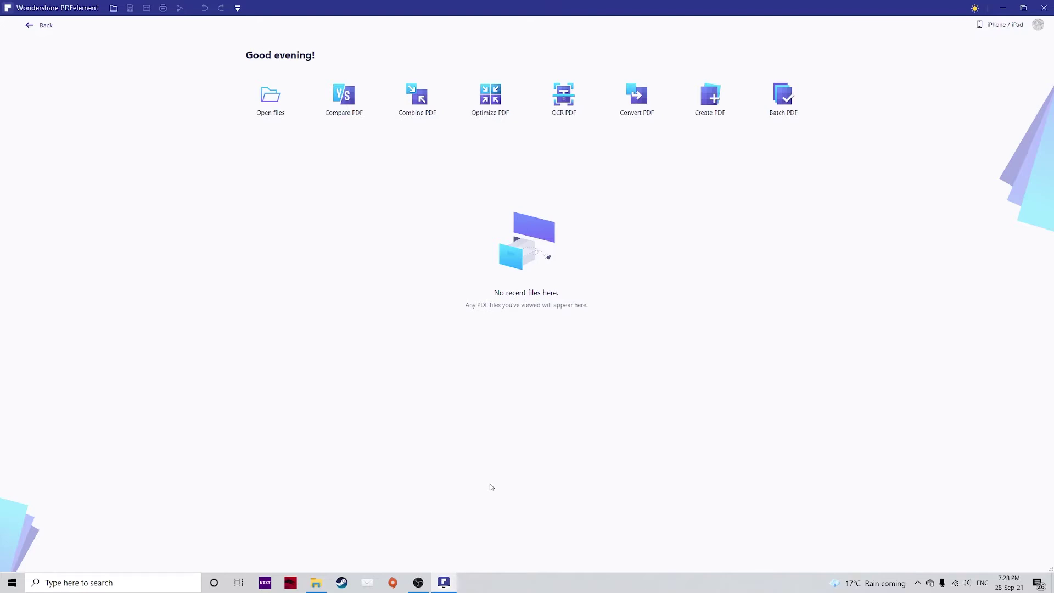
click(316, 583)
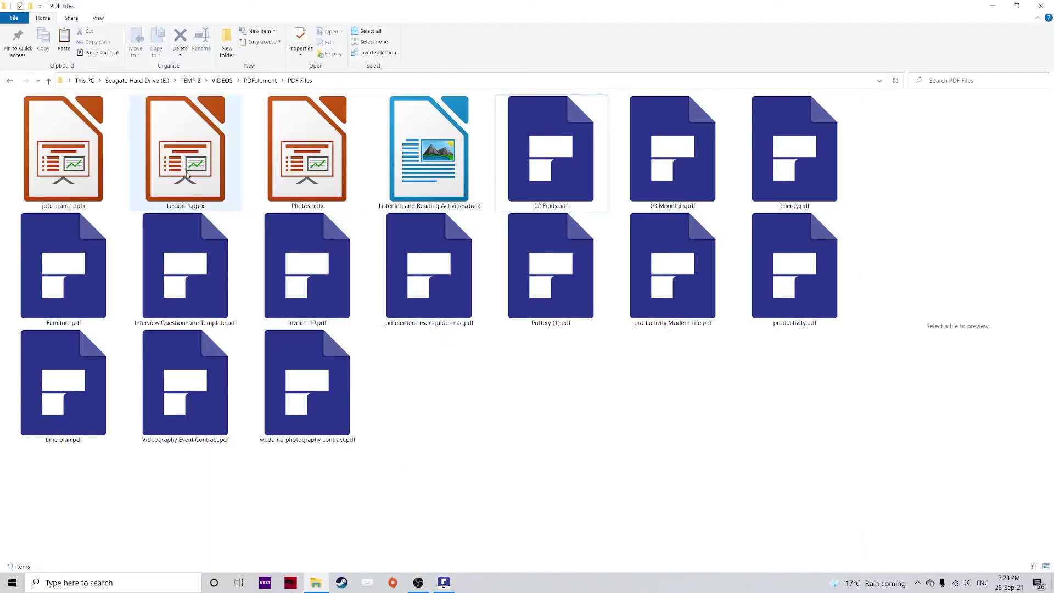
Select Listening and Reading Activities.docx plus the three .pptx presentations and create PDFs from them.
click(417, 185)
key(shift+Home)
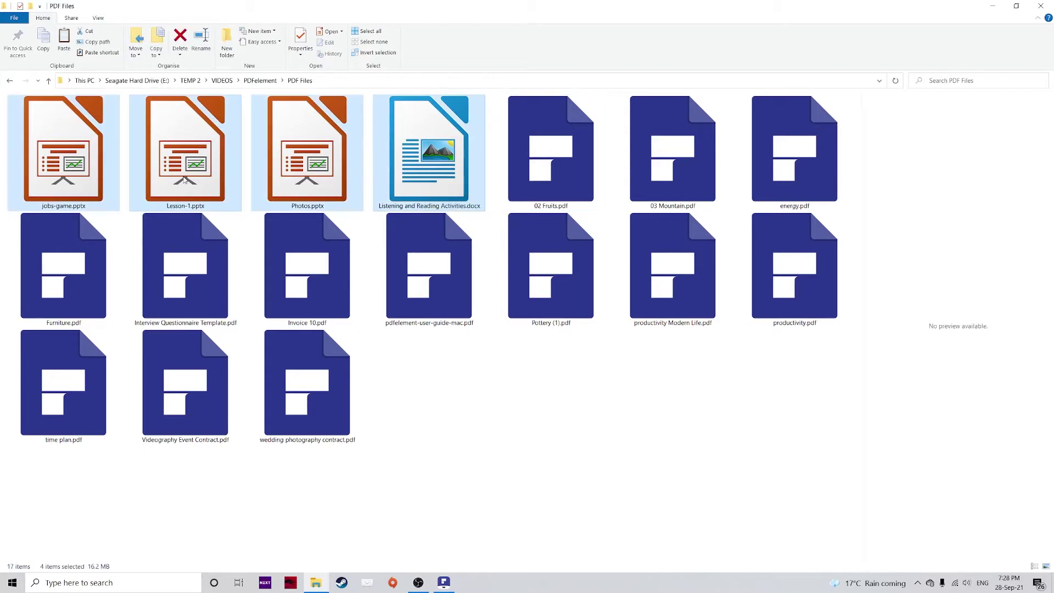
right_click(301, 183)
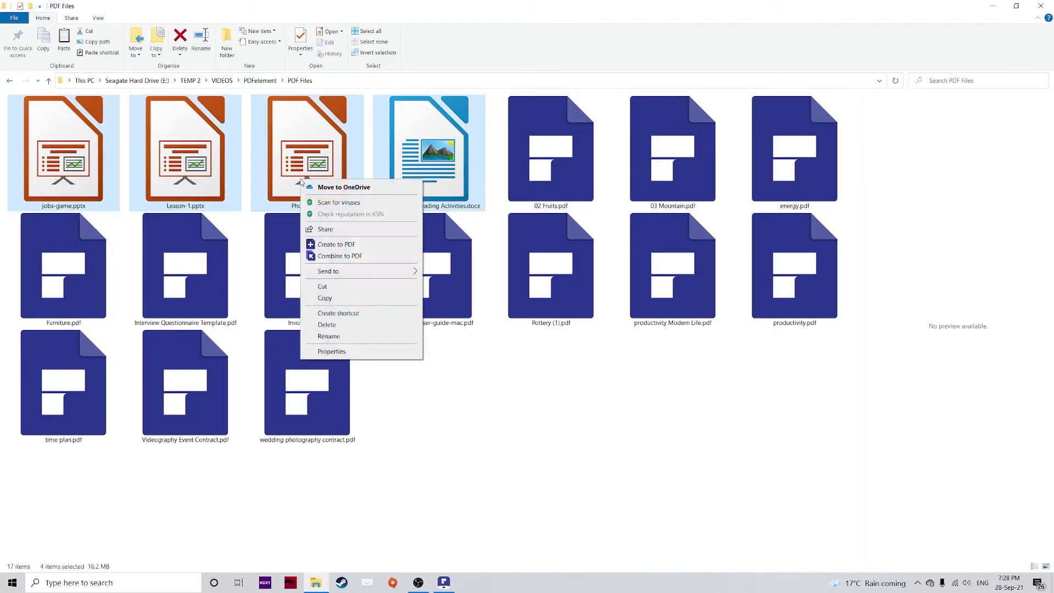
click(383, 244)
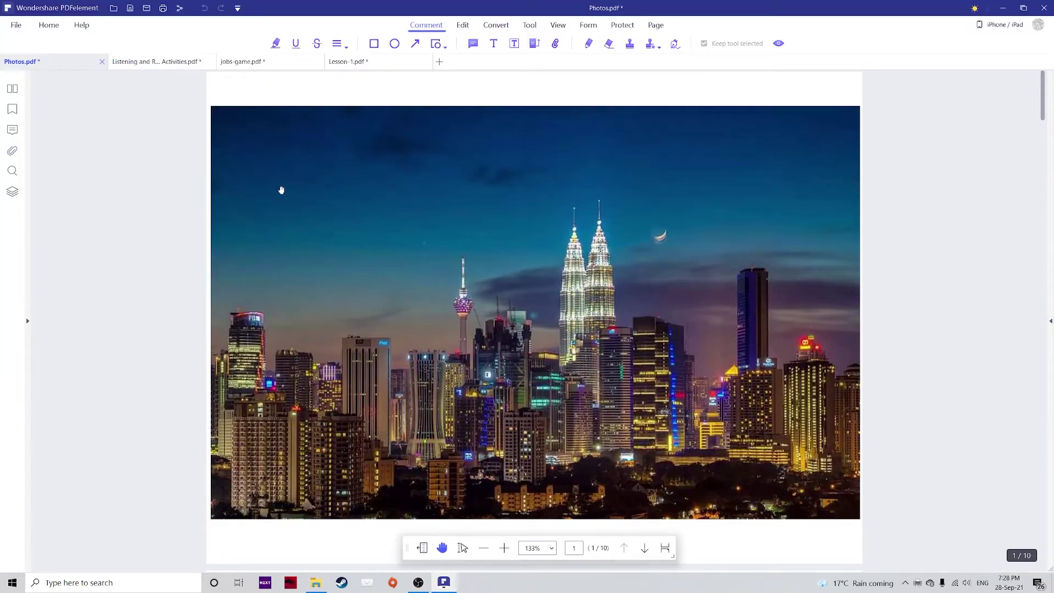
Scroll through Photos.pdf, check the jobs-game and Listening and Reading Activities PDFs, then return Home.
scroll(470, 254, down, 2)
scroll(469, 254, down, 6)
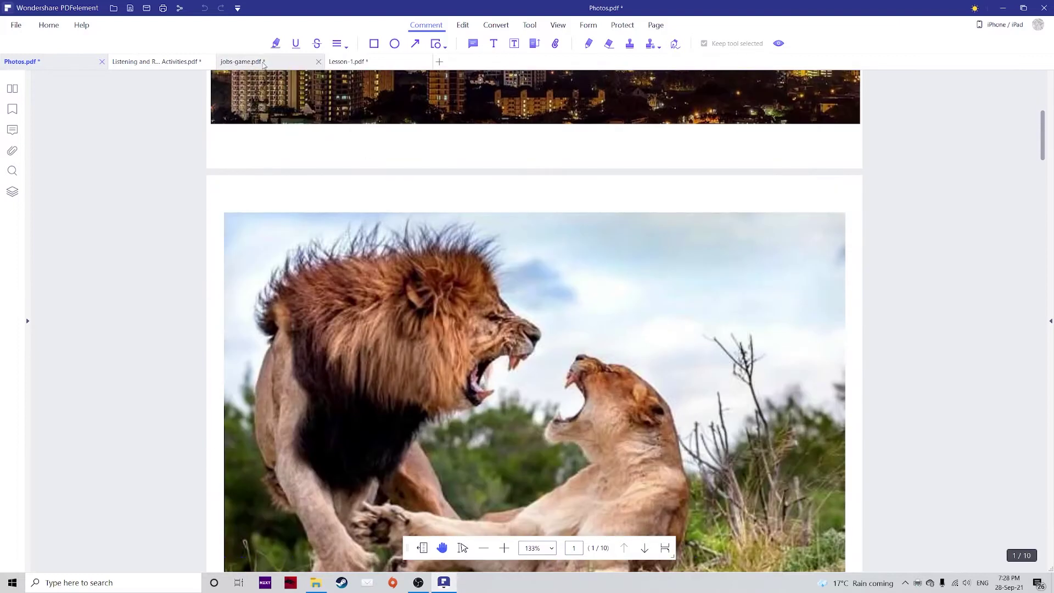
click(186, 62)
scroll(399, 202, down, 2)
click(241, 61)
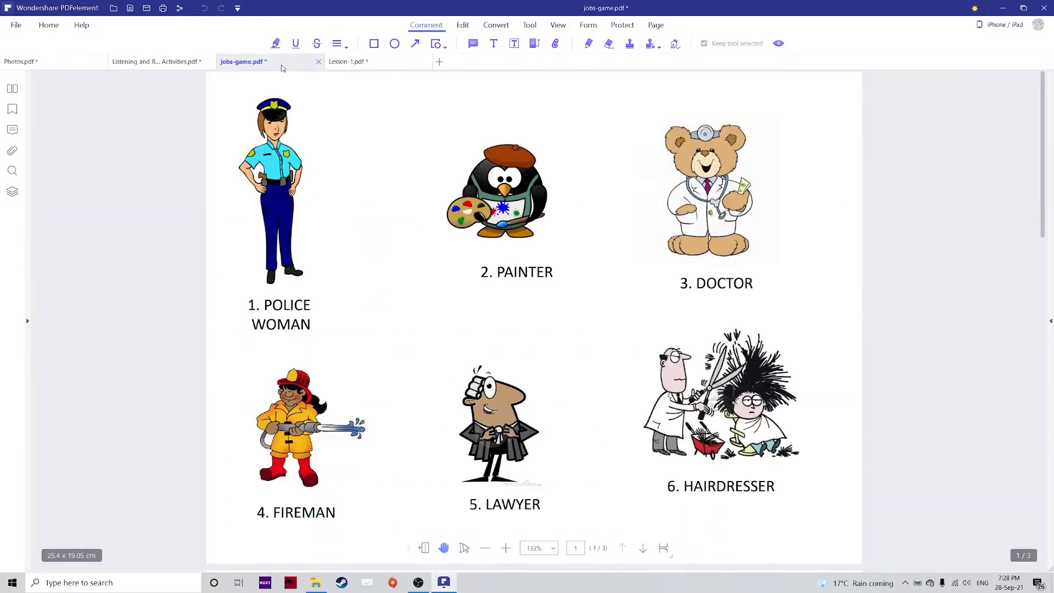
click(354, 65)
click(255, 64)
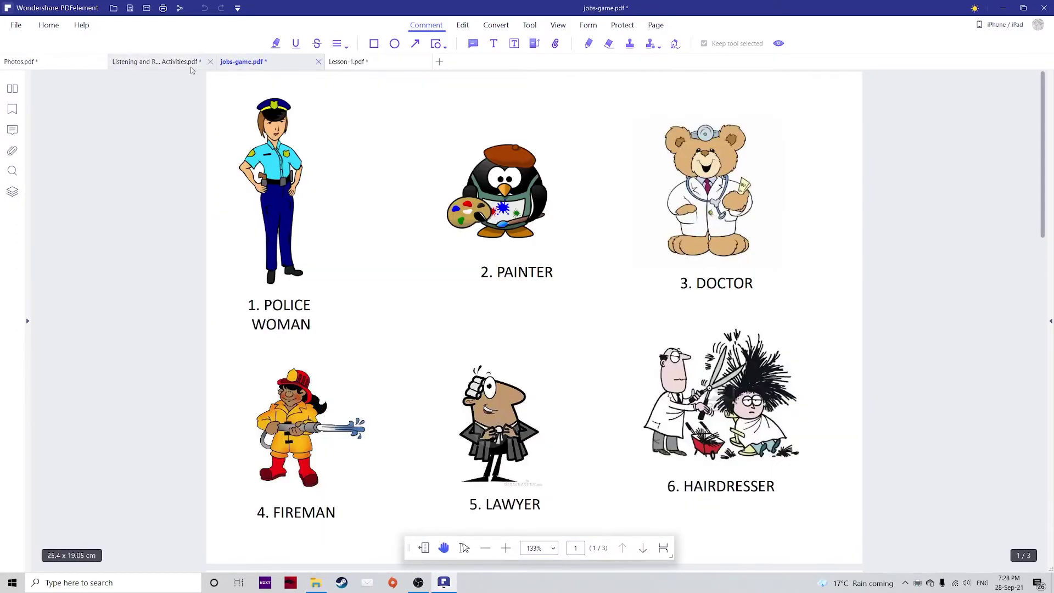
click(144, 67)
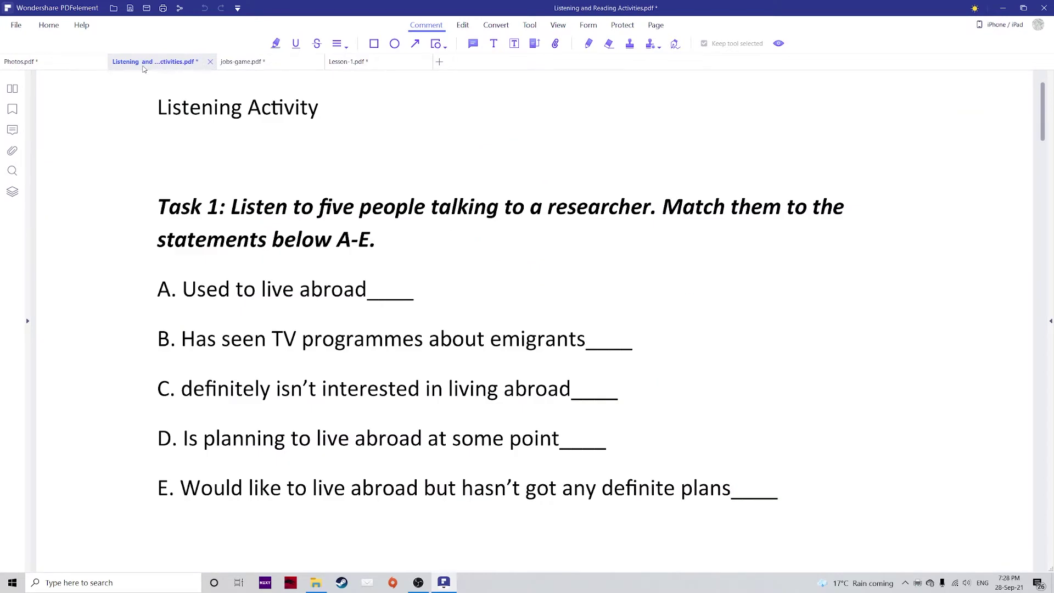
click(47, 25)
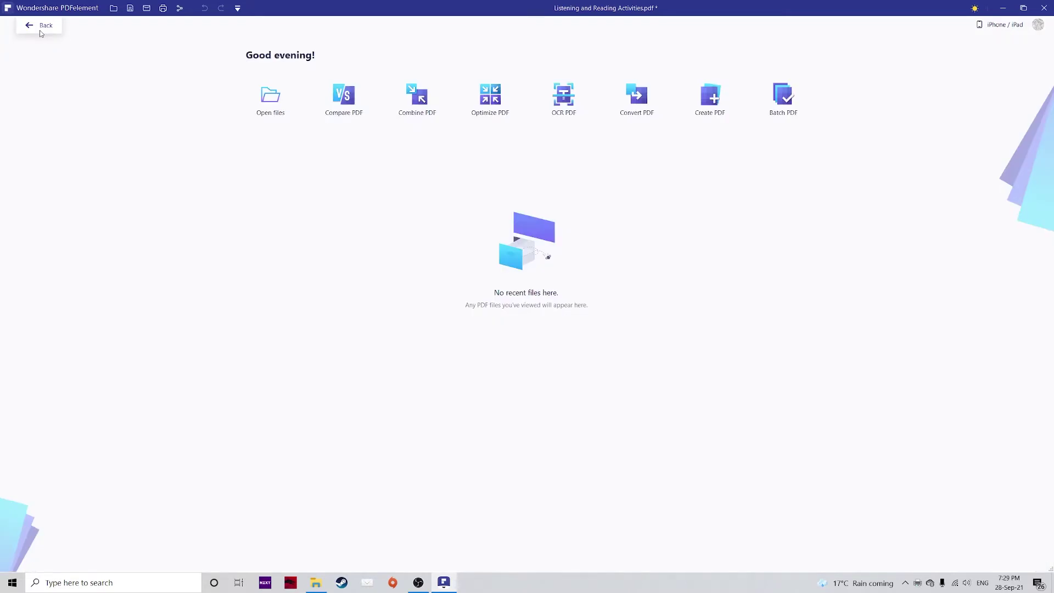
Create PDFs from jobs-game.pptx, Lesson-1.pptx, Listening and Reading Activities.docx and Invoice 10.pdf via From File.
click(49, 27)
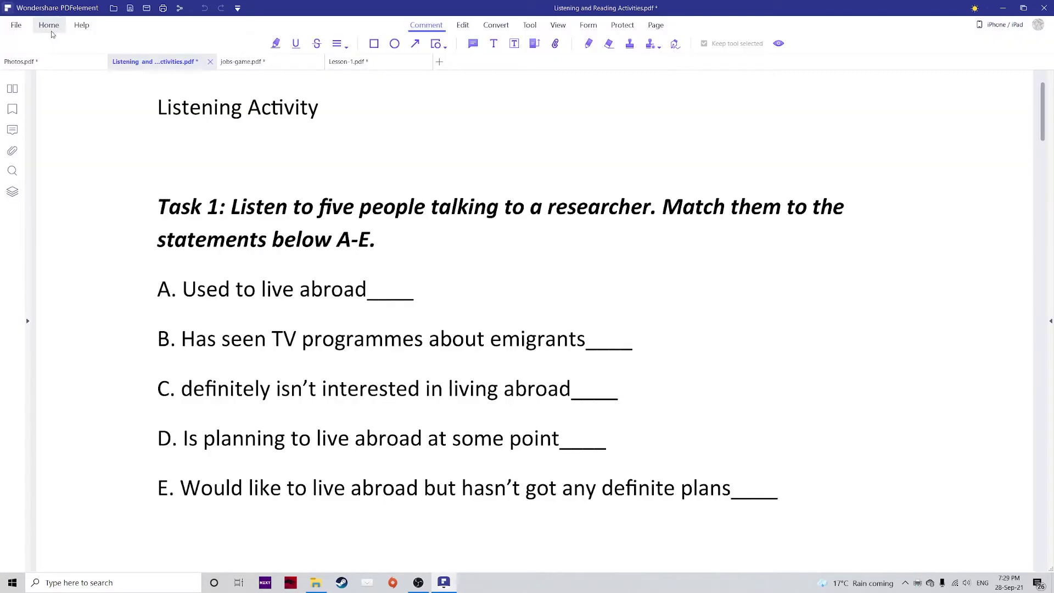
click(16, 25)
mouse_move(71, 92)
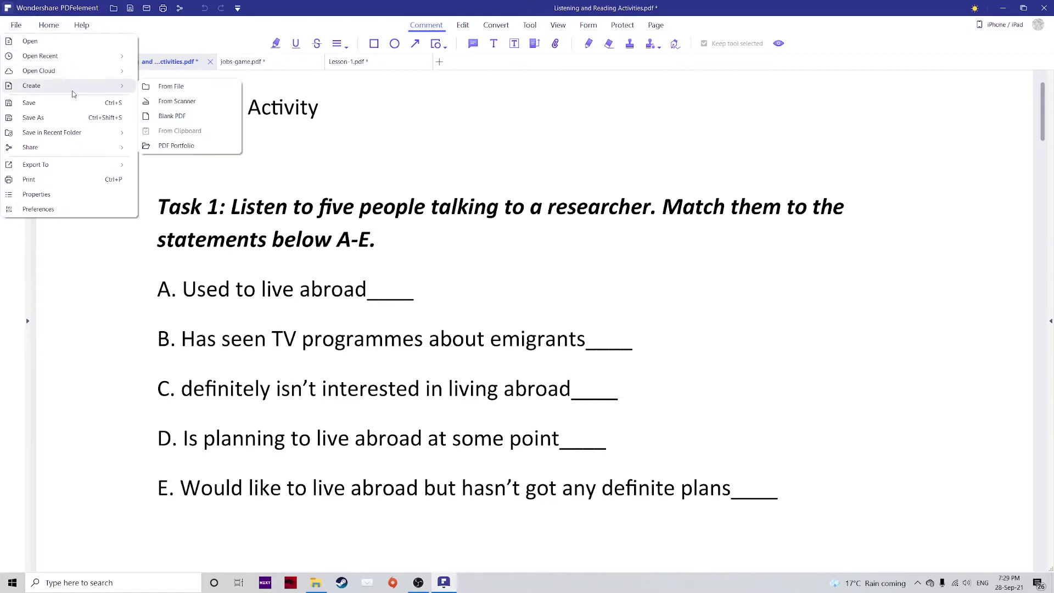
click(163, 94)
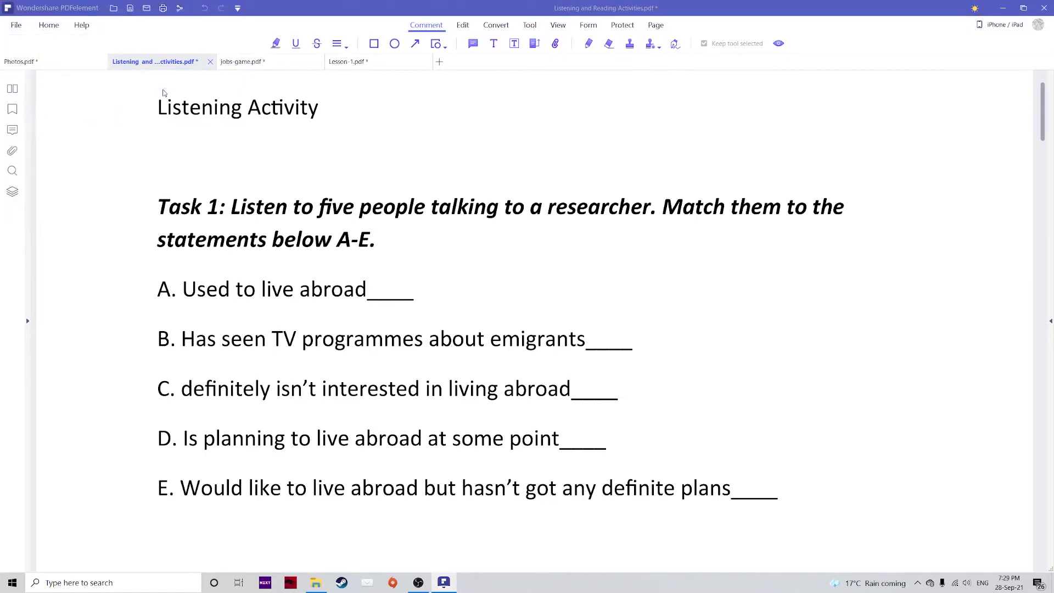
click(127, 142)
ctrl+click(124, 153)
ctrl+click(144, 165)
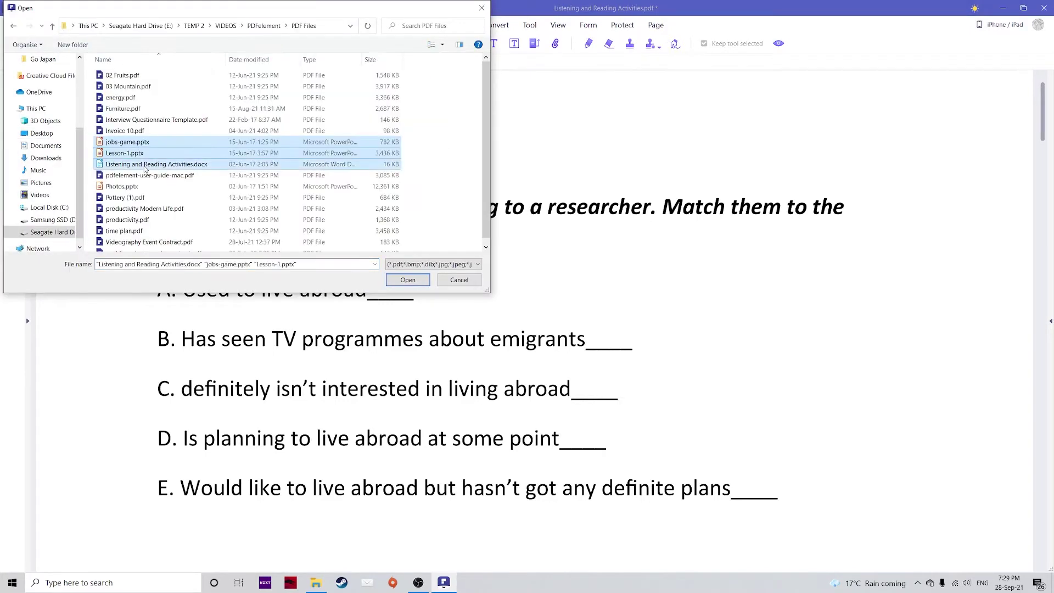
ctrl+click(140, 132)
click(407, 281)
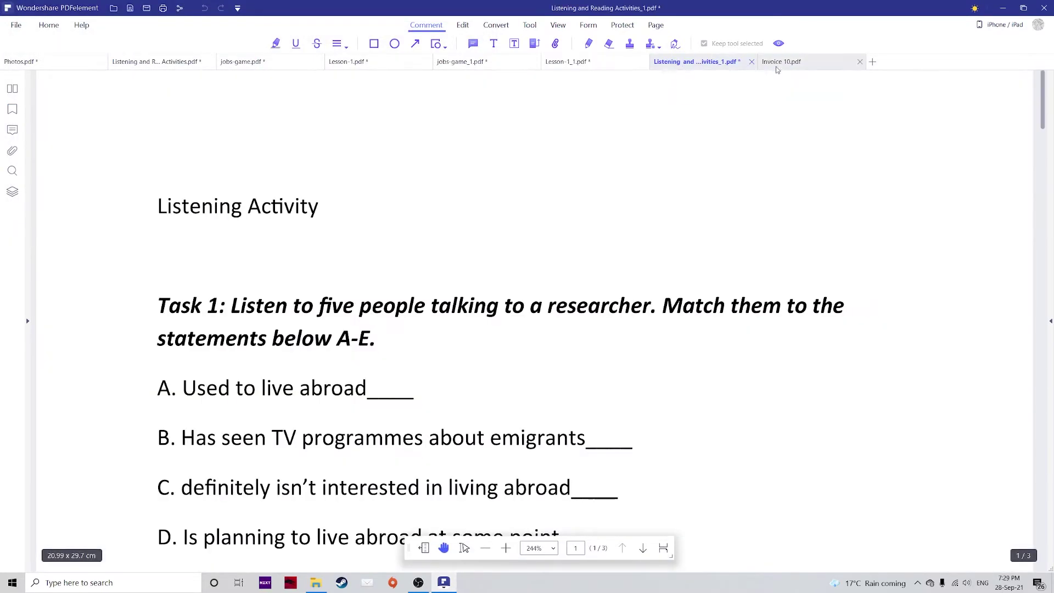
click(777, 67)
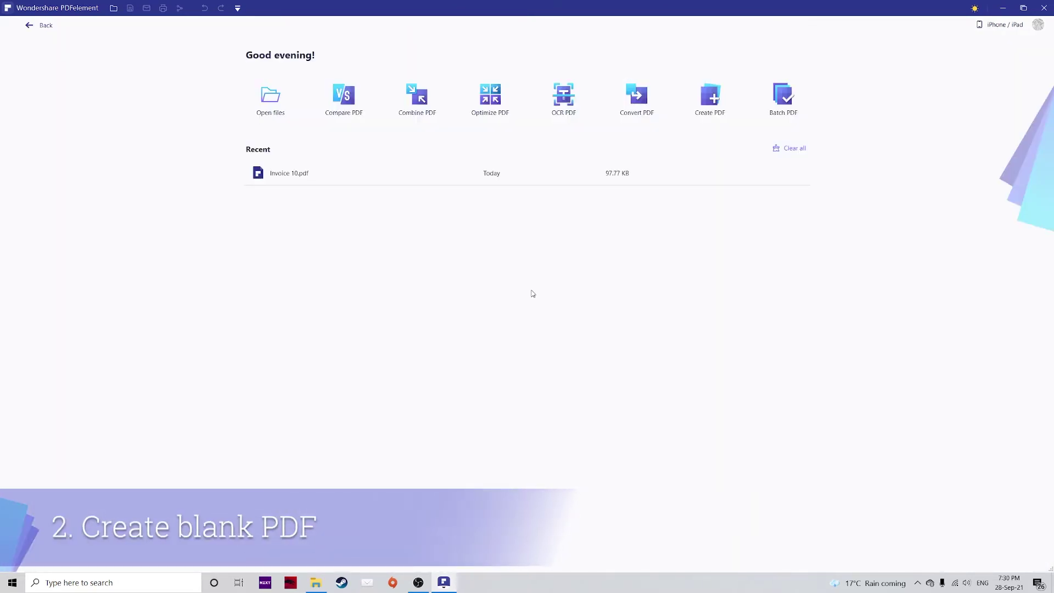
Create a new blank PDF, Untitled-1.pdf, from the File > Create menu.
click(27, 26)
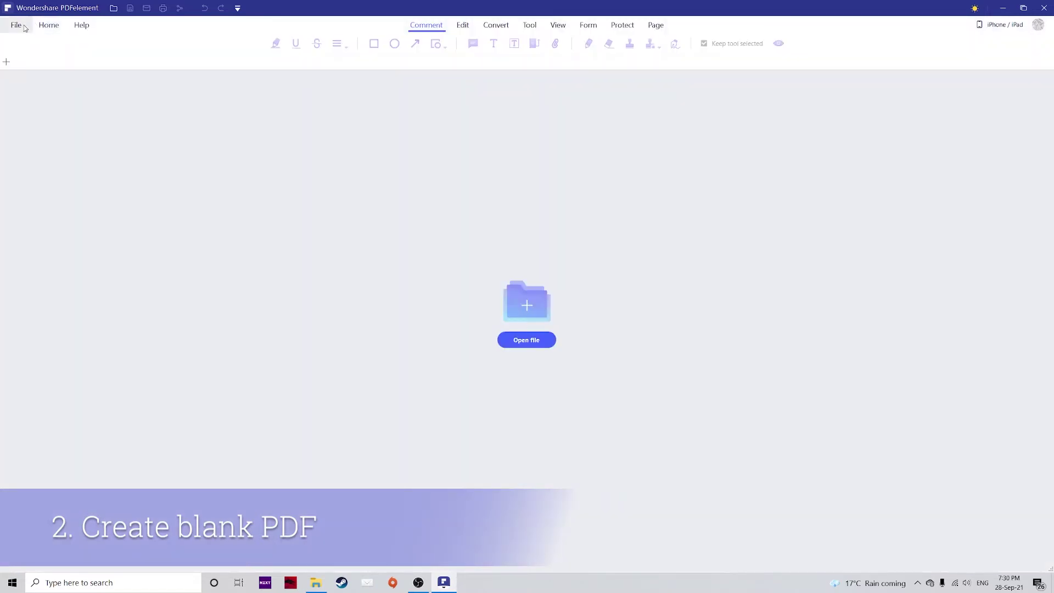
click(22, 27)
mouse_move(70, 85)
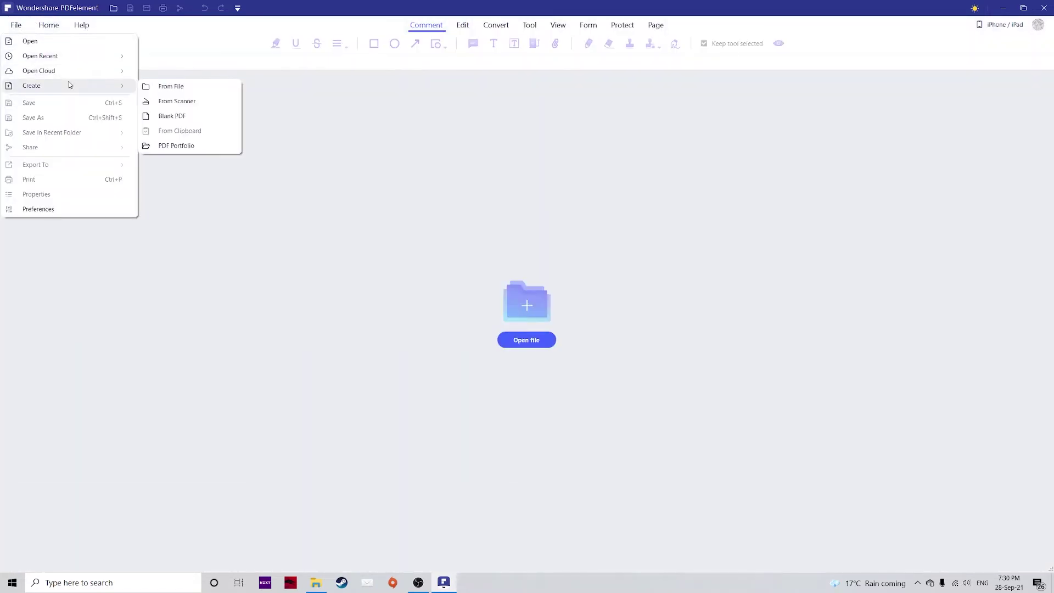
click(170, 117)
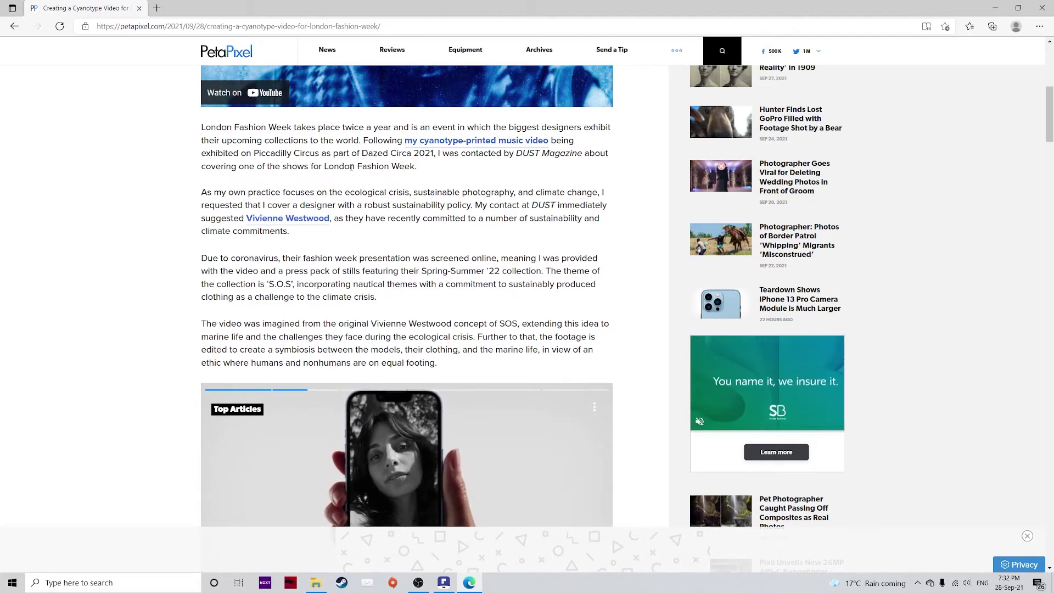
Copy the four London Fashion Week article paragraphs from Edge and return to PDFelement.
scroll(203, 208, up, 2)
drag(201, 208, 438, 444)
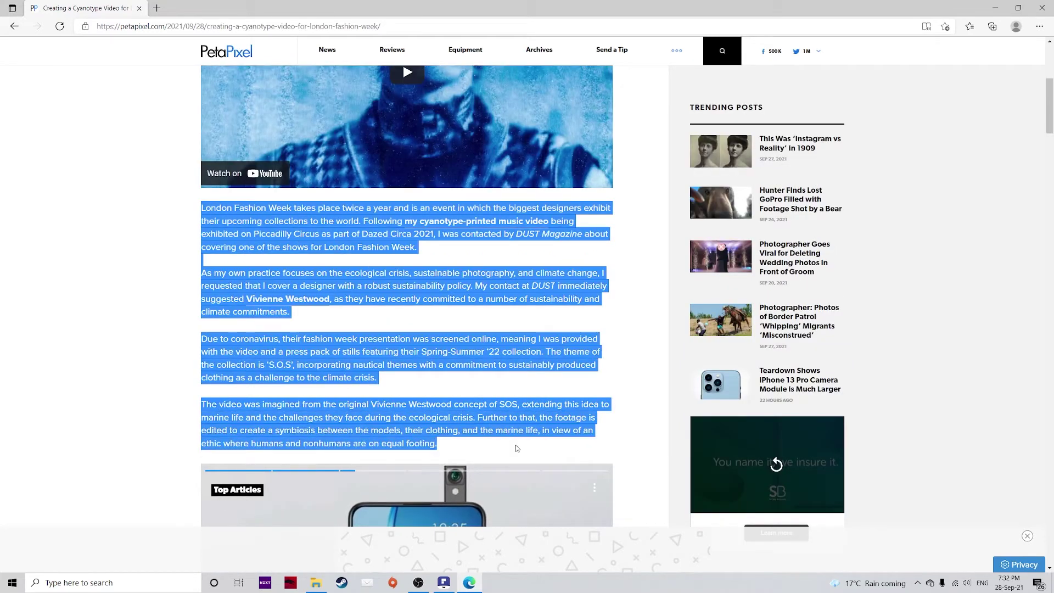
right_click(520, 356)
click(543, 365)
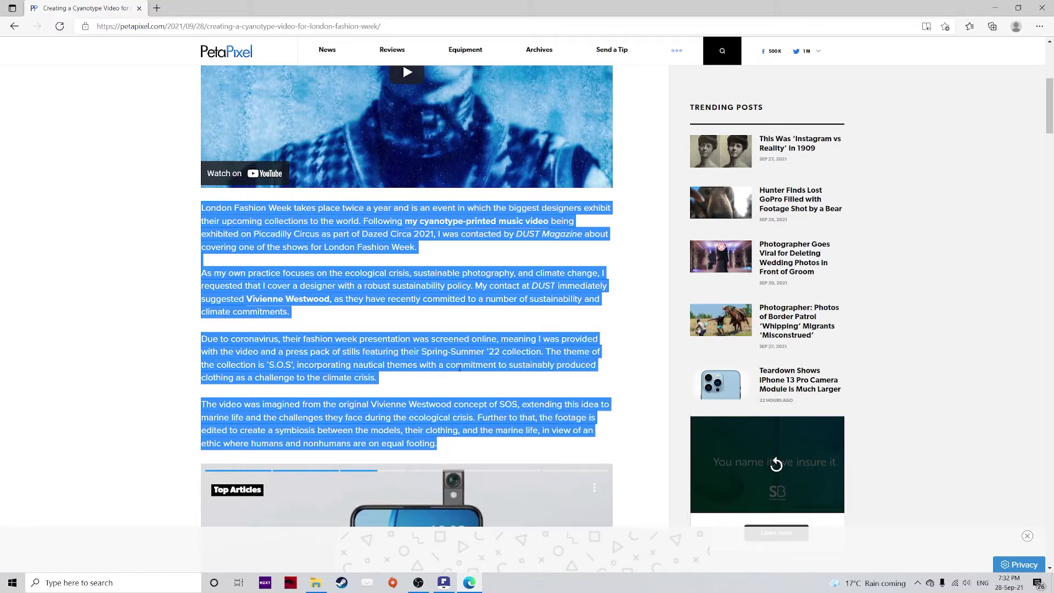
key(alt+Tab)
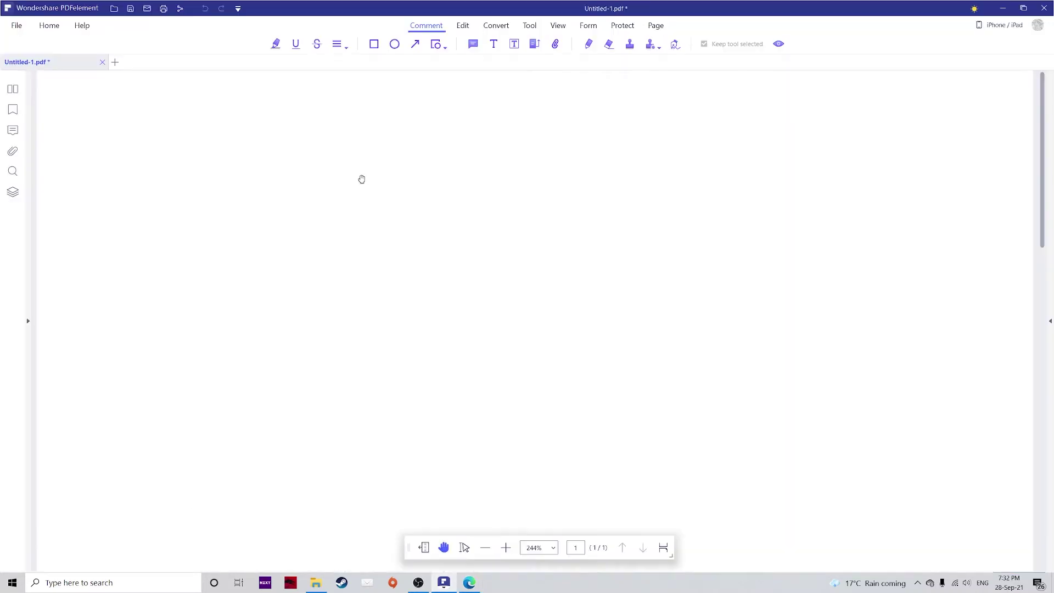
Create Untitled-2.pdf from the clipboard's London Fashion Week text and scroll through to check it.
click(16, 26)
mouse_move(109, 87)
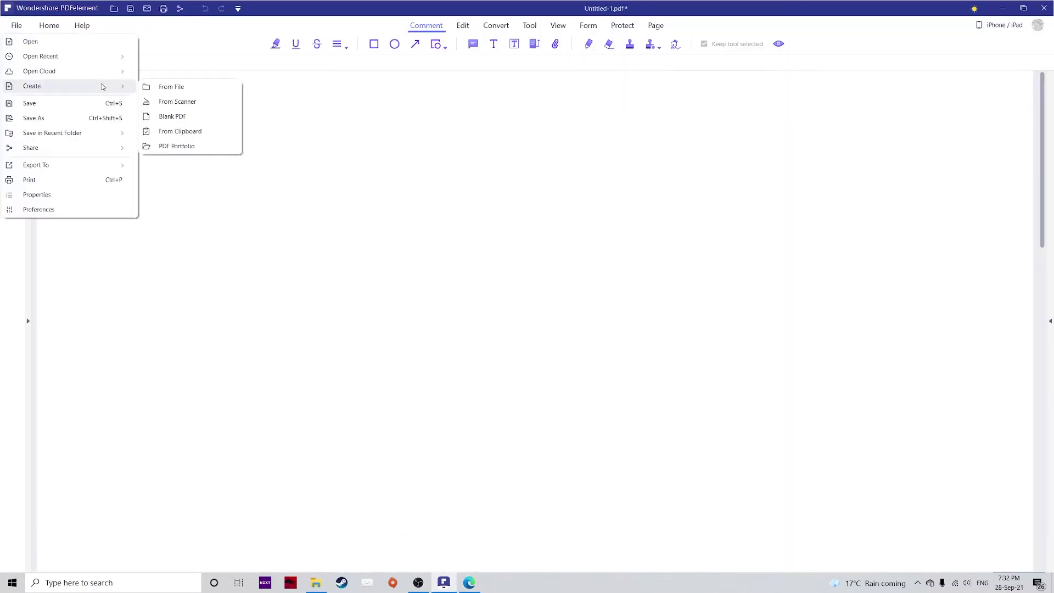
click(190, 133)
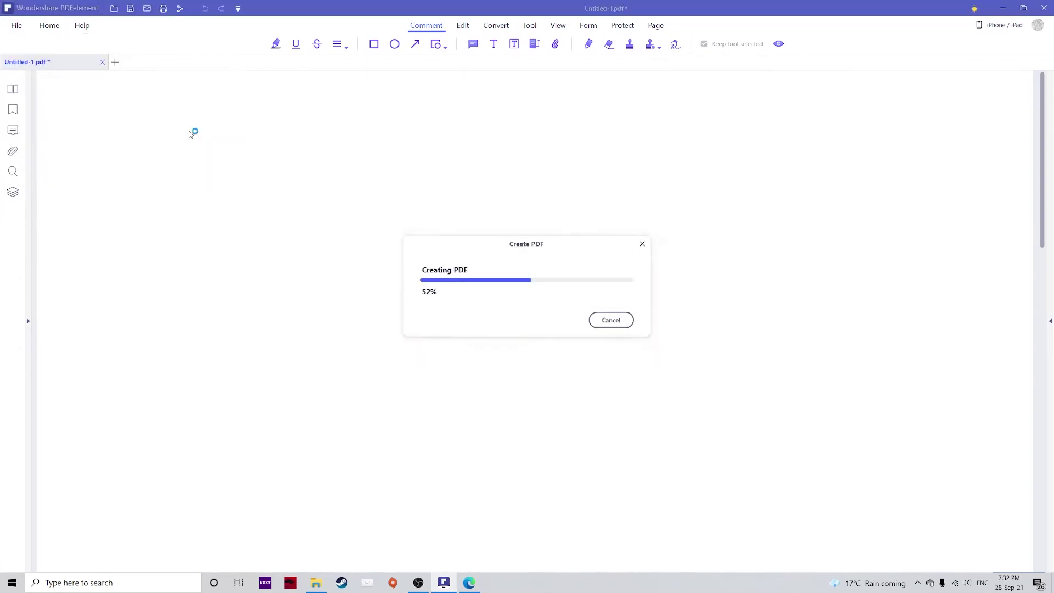
scroll(188, 132, down, 1)
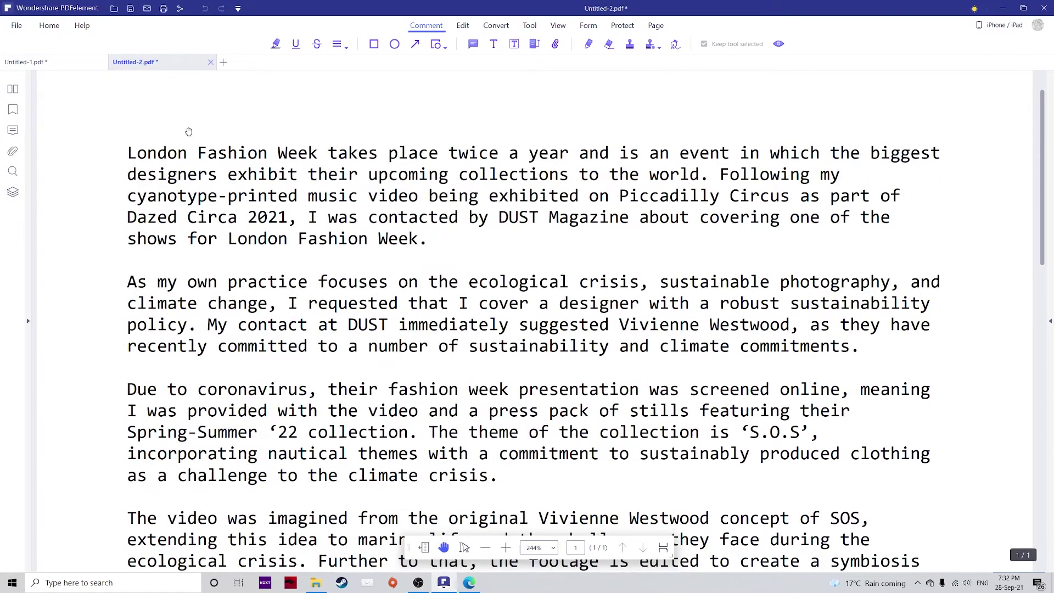
scroll(189, 132, down, 5)
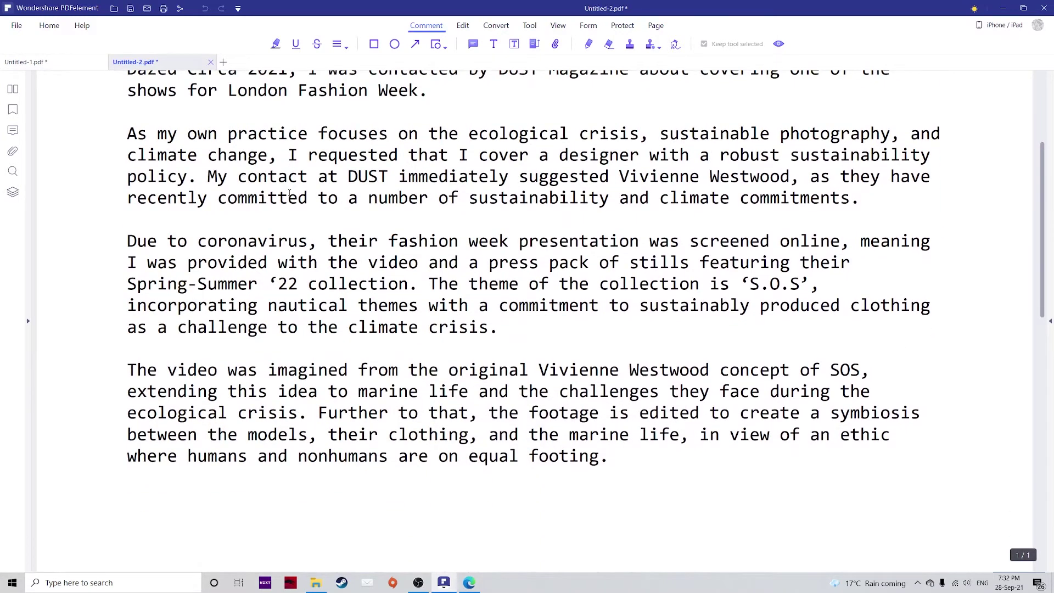
scroll(426, 362, up, 5)
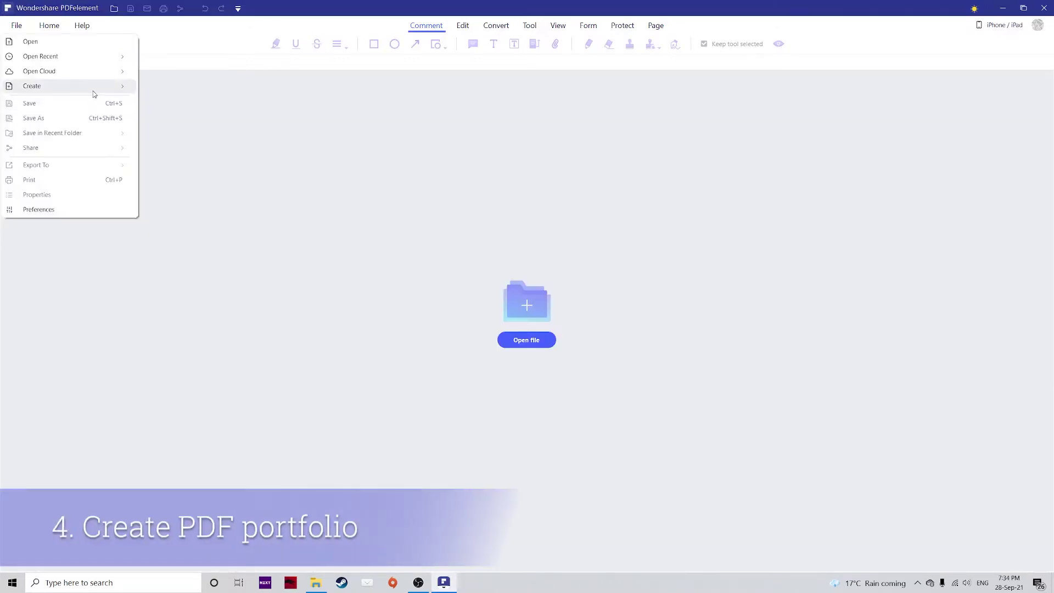
Start a new PDF portfolio and add 02 Fruits, 03 Mountain, energy and Furniture PDFs.
mouse_move(94, 89)
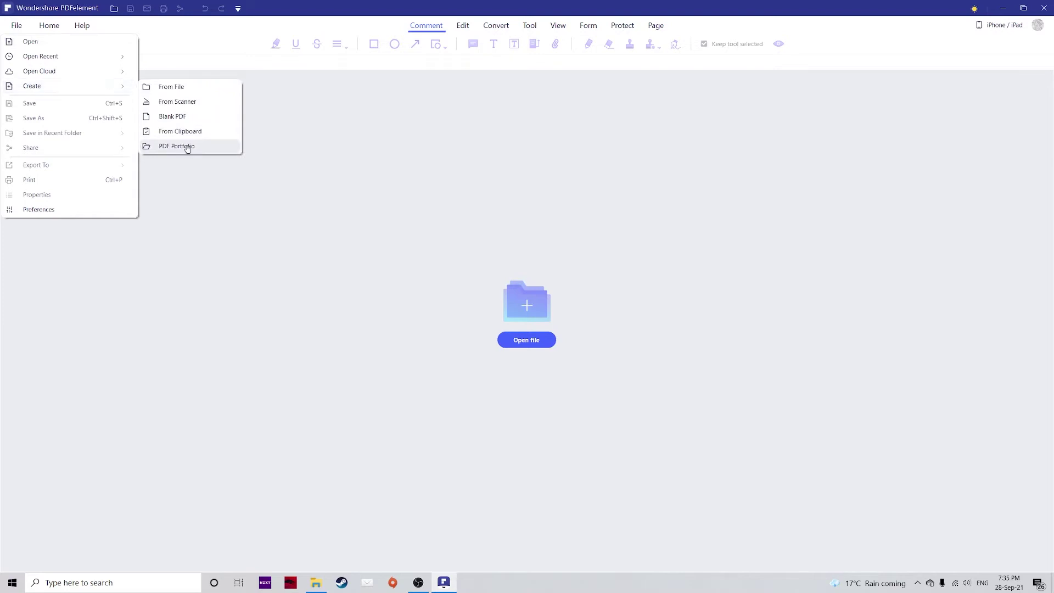
click(190, 150)
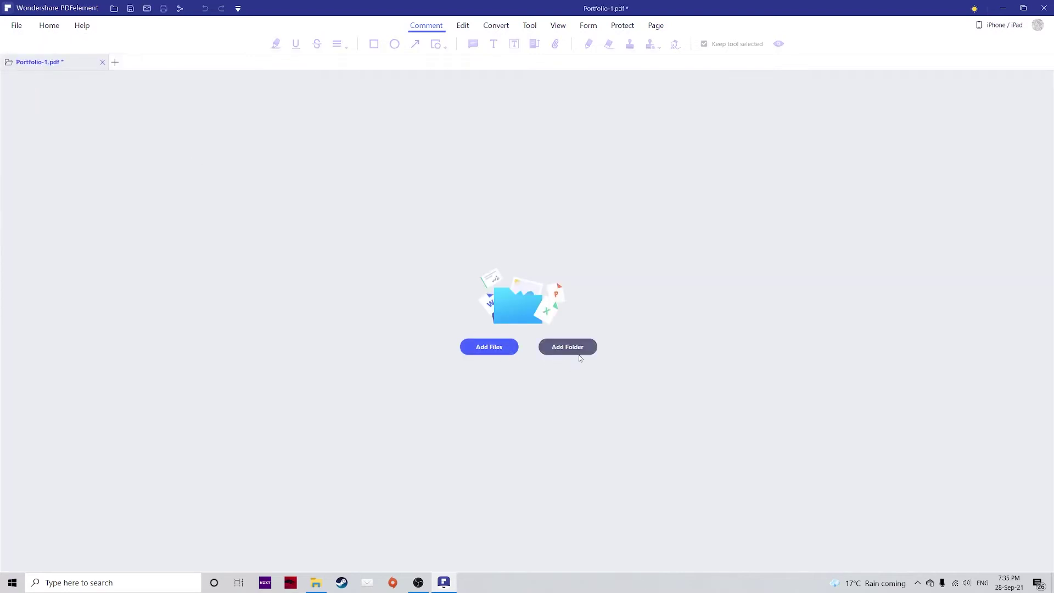
click(489, 351)
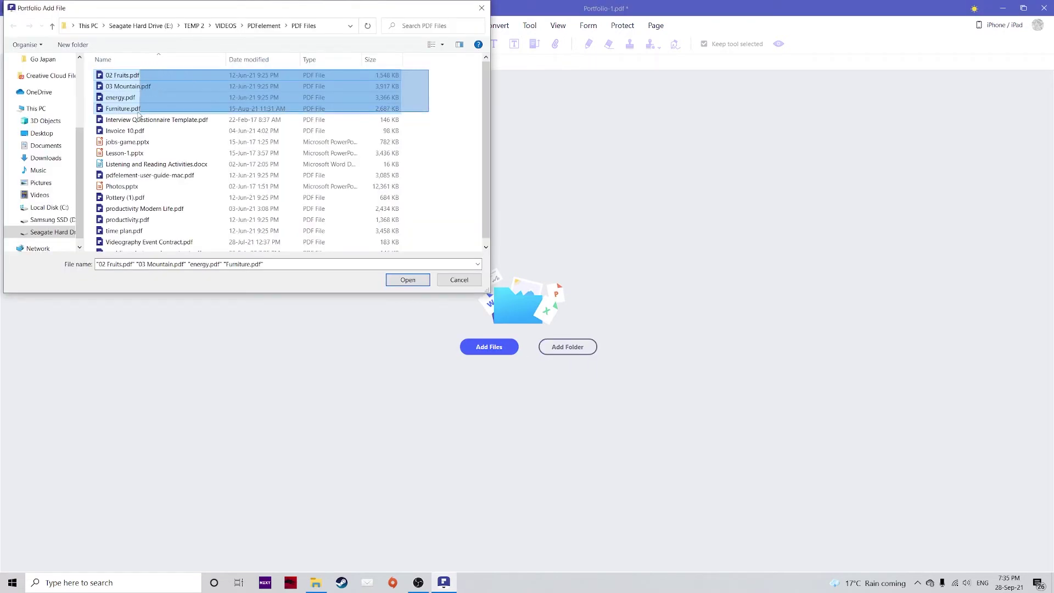
click(417, 282)
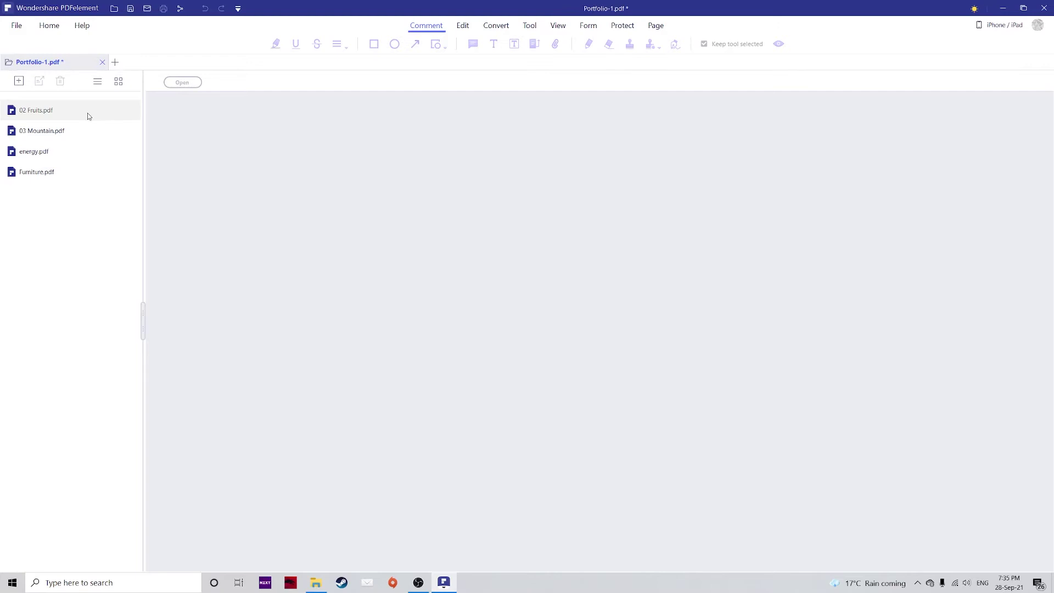
Preview each of the four portfolio files, opening and closing 02 Fruits.pdf in its own tab.
click(67, 174)
click(58, 151)
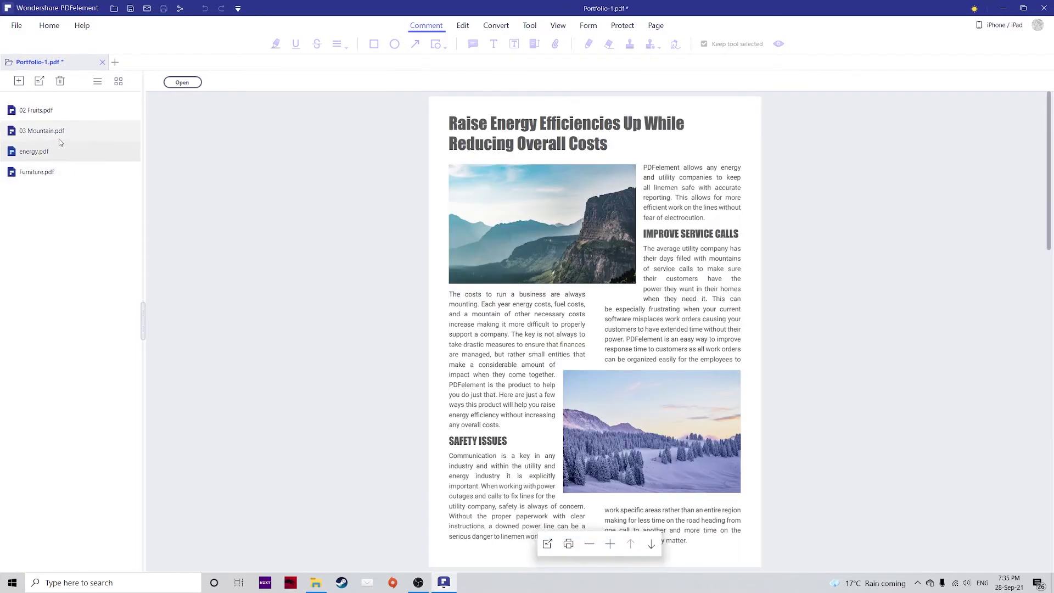
click(56, 131)
click(54, 112)
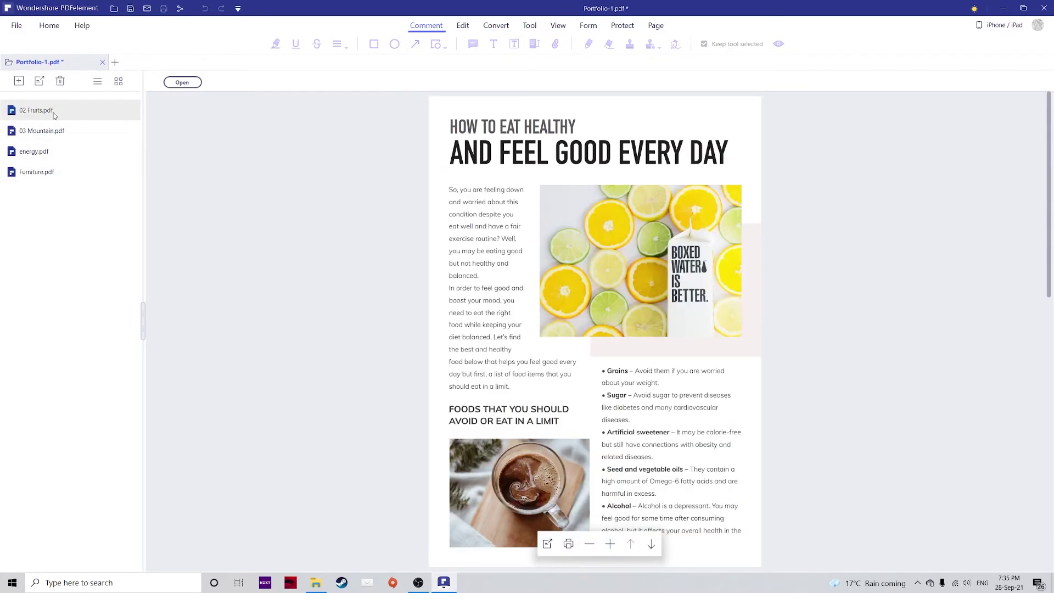
click(182, 83)
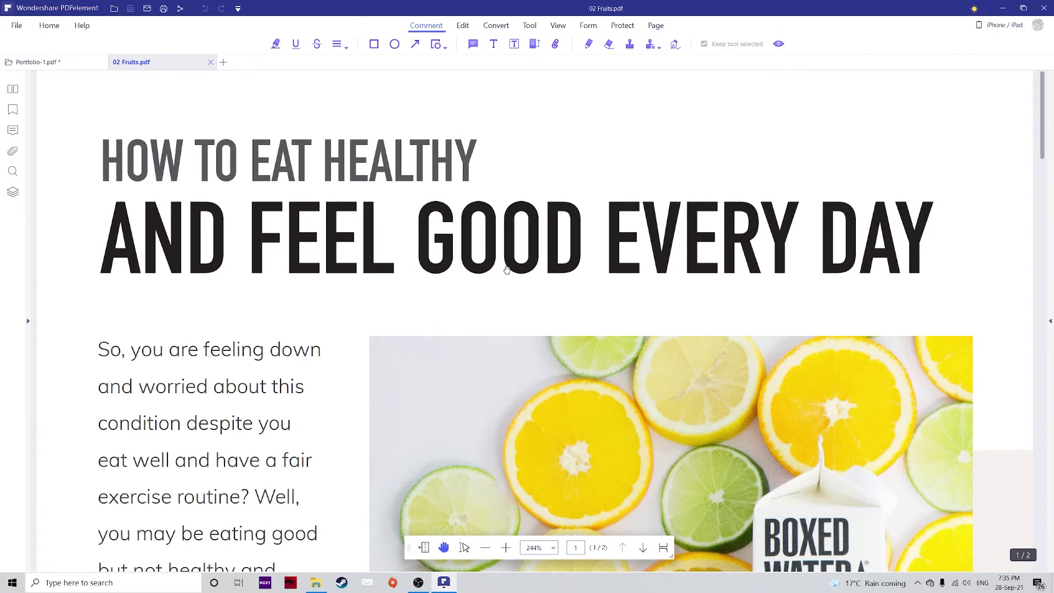
click(211, 62)
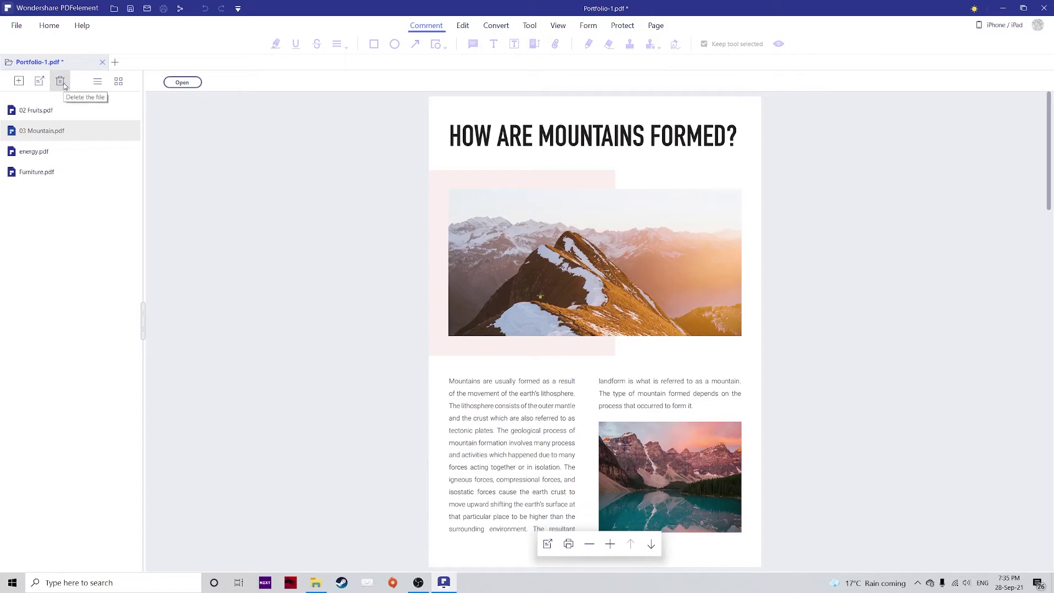
Add jobs-game.pptx and Listening and Reading Activities.docx to the portfolio via Add Files.
click(18, 81)
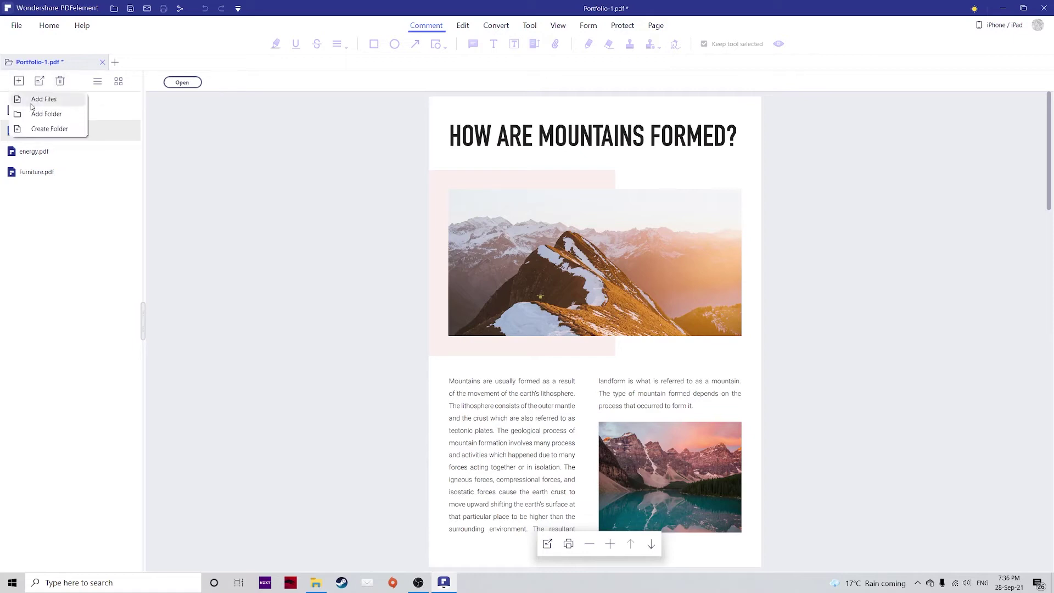
click(44, 100)
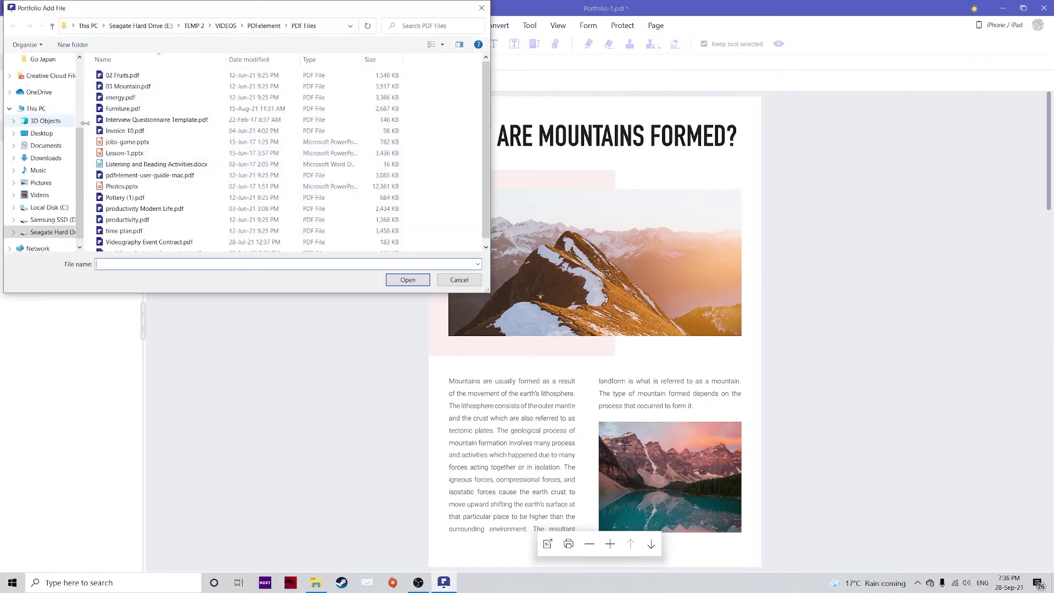
click(133, 144)
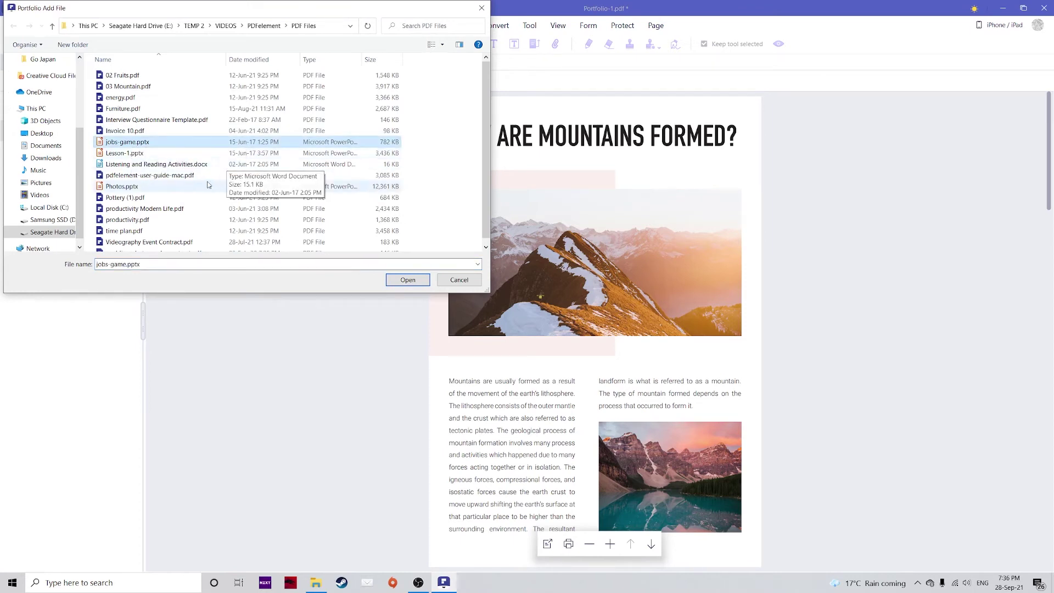
ctrl+click(164, 164)
click(417, 281)
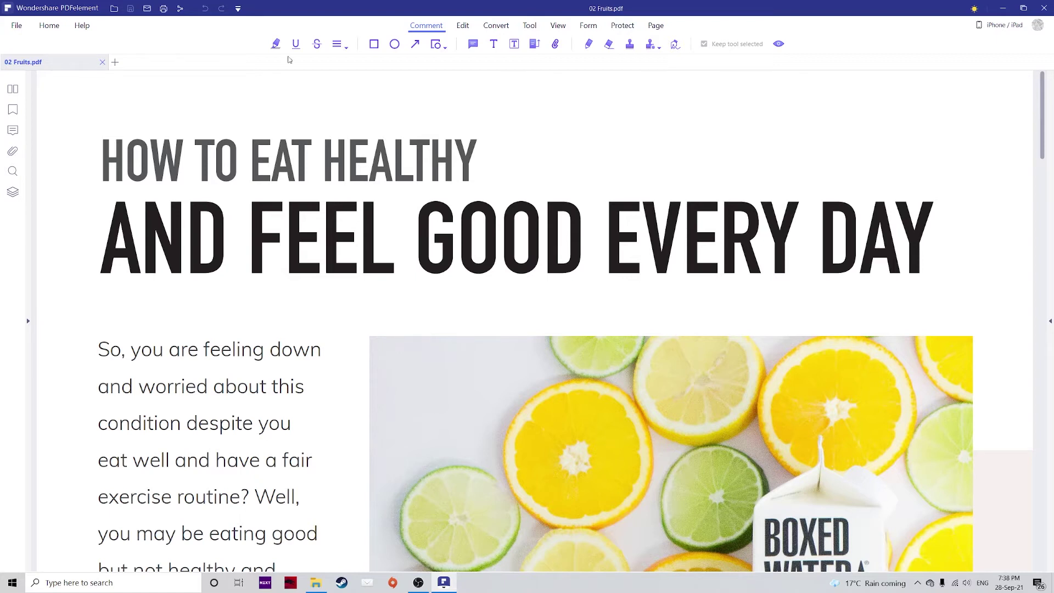
Open the From Scanner Scan dialog and expand its Scanner dropdown to list available scanners.
click(17, 25)
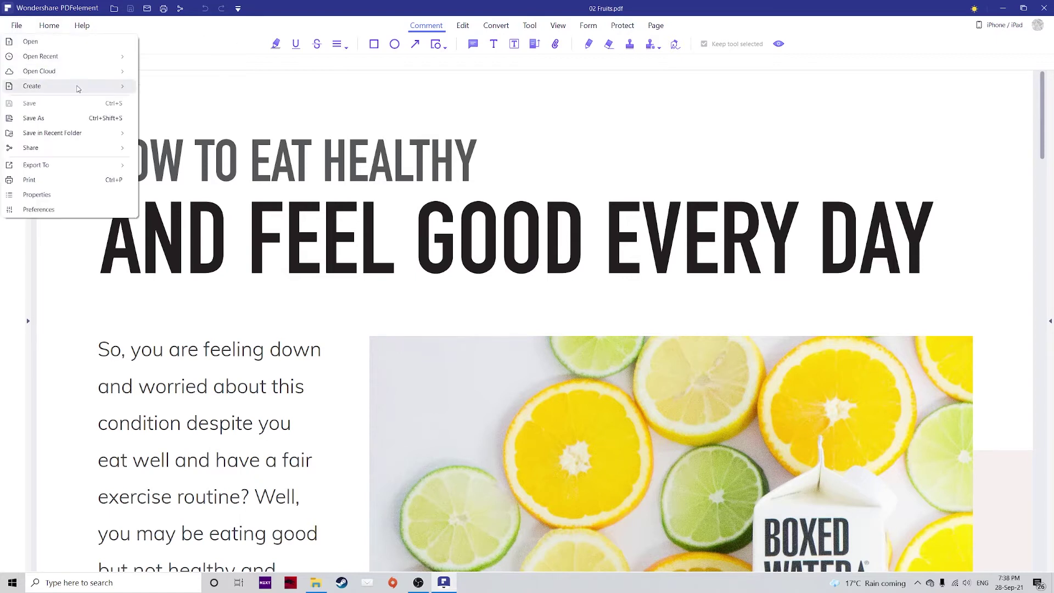
mouse_move(78, 89)
click(157, 103)
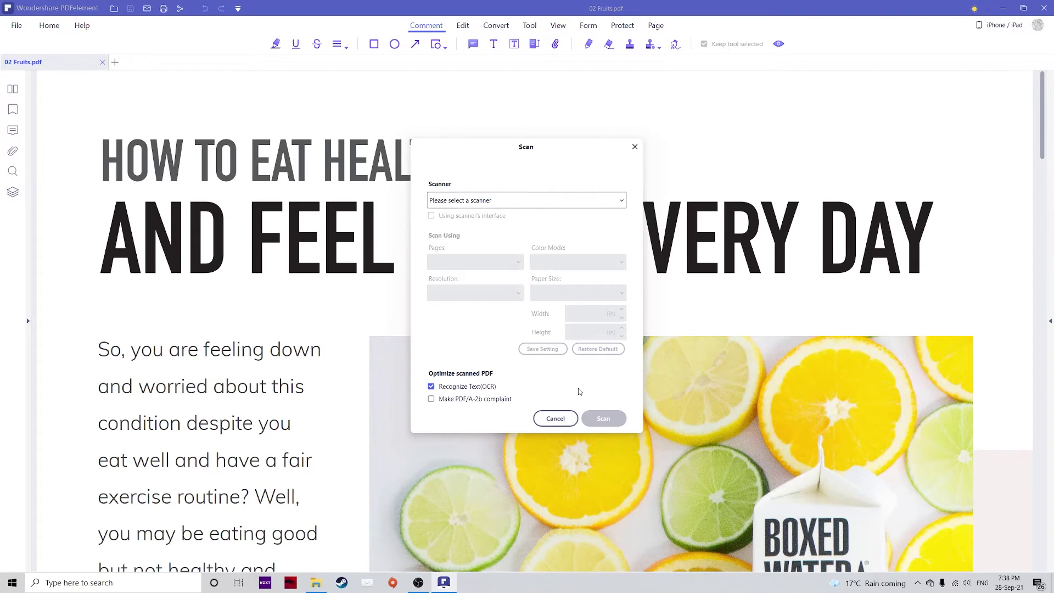
click(536, 202)
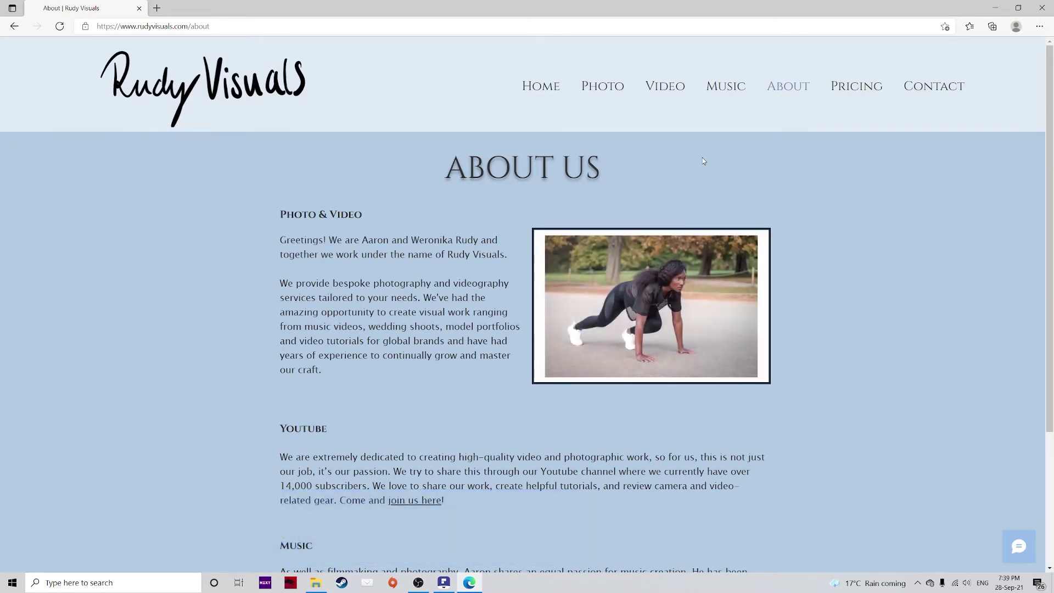
Print the About page to the Wondershare PDFelement printer in landscape orientation.
click(1039, 25)
click(960, 219)
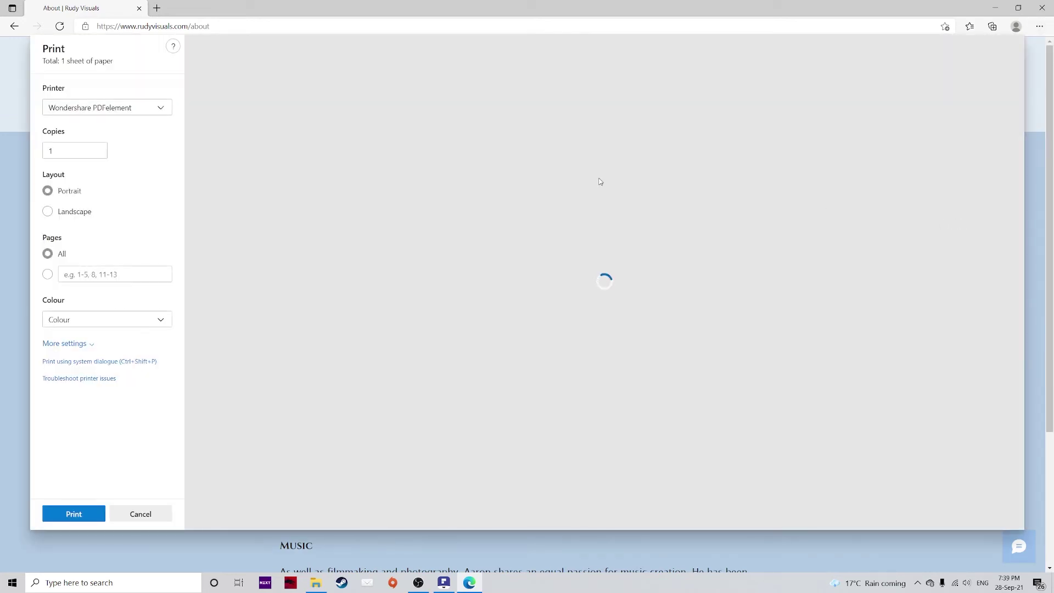
click(110, 108)
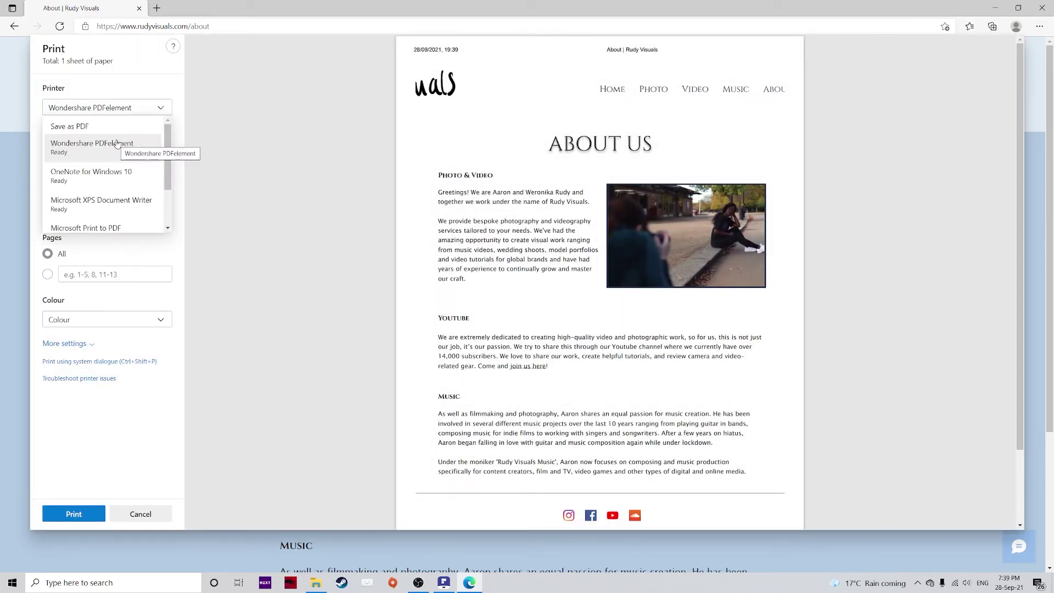
click(114, 152)
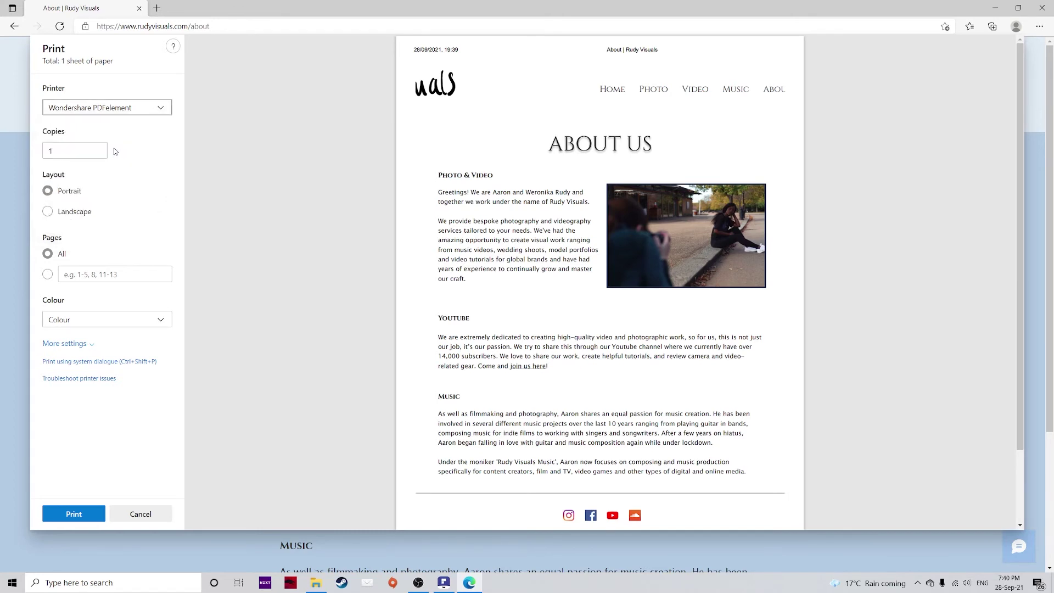
click(47, 209)
click(90, 513)
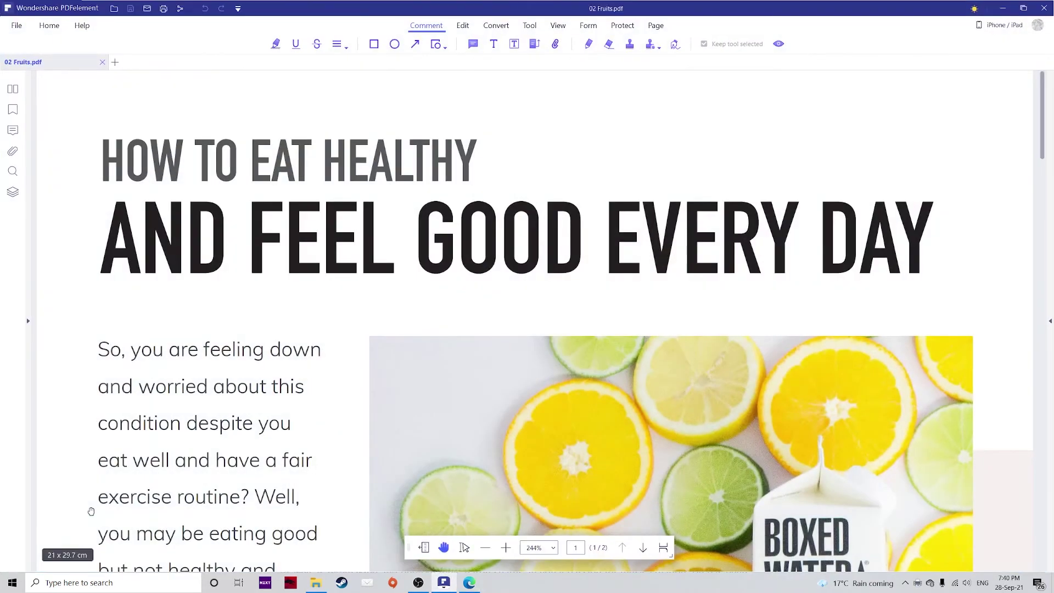
Scroll through the two-page About _ Rudy Visuals.pdf, then show Furniture.pdf's five pages as thumbnails.
scroll(494, 464, down, 2)
scroll(495, 464, down, 7)
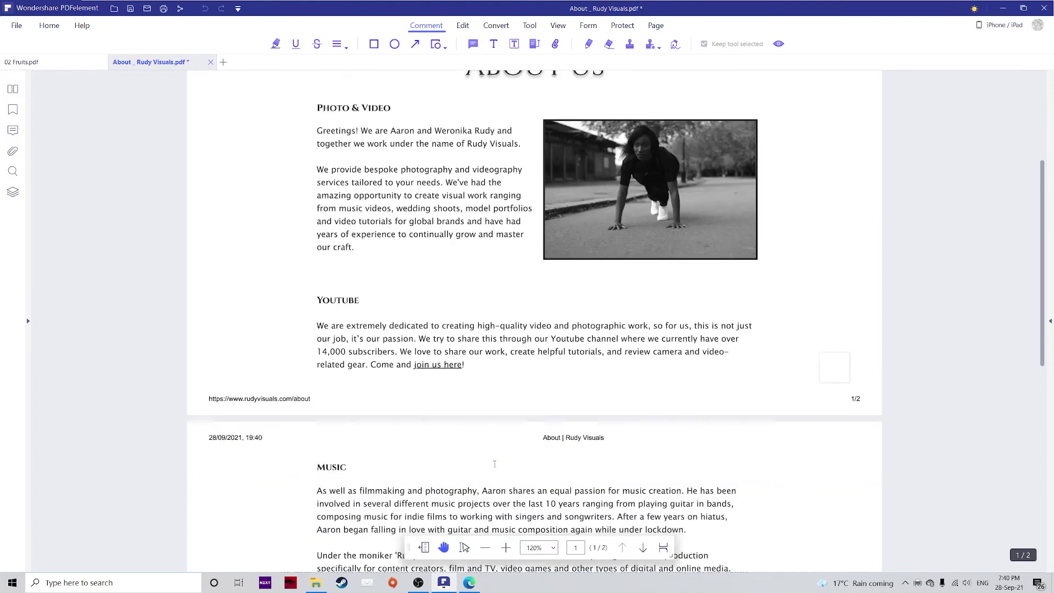
scroll(494, 464, up, 7)
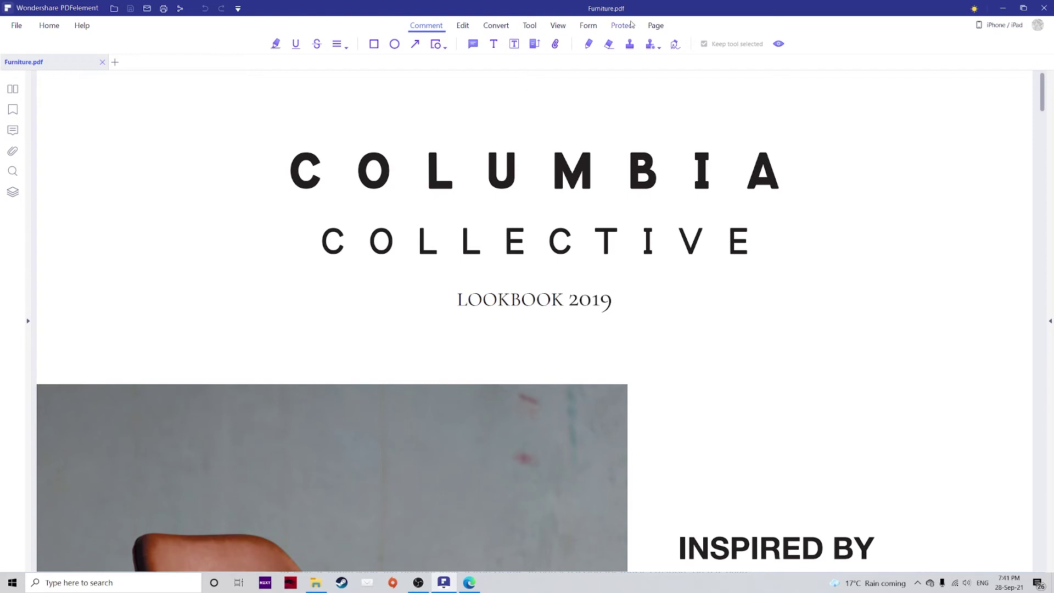
click(653, 27)
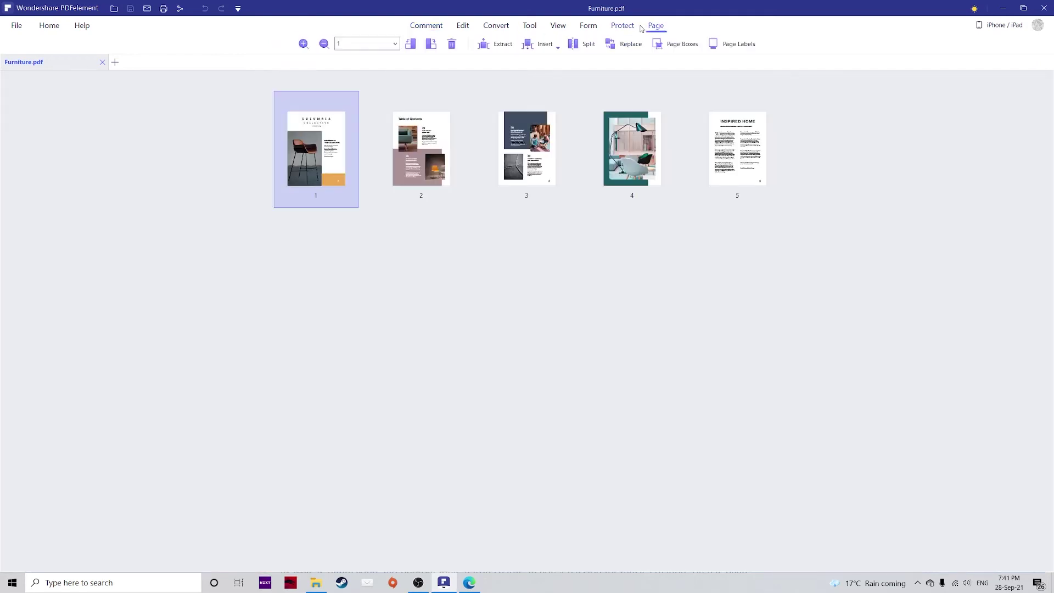
Split Furniture.pdf at 1 page per file, saving Furniture_Part1 to Part5 on the Desktop.
click(588, 45)
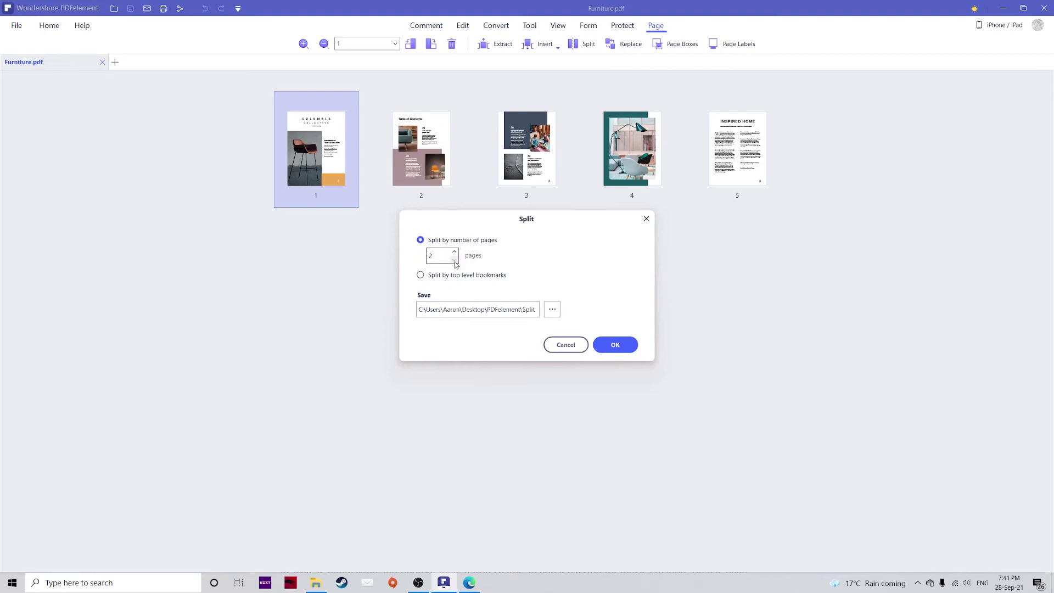
click(455, 260)
click(552, 309)
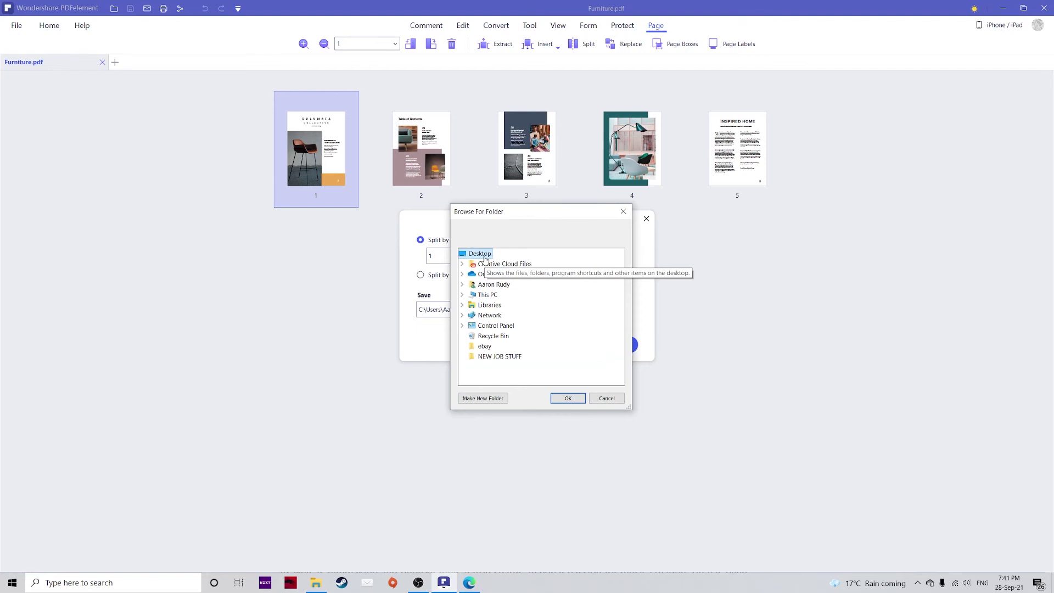
click(570, 398)
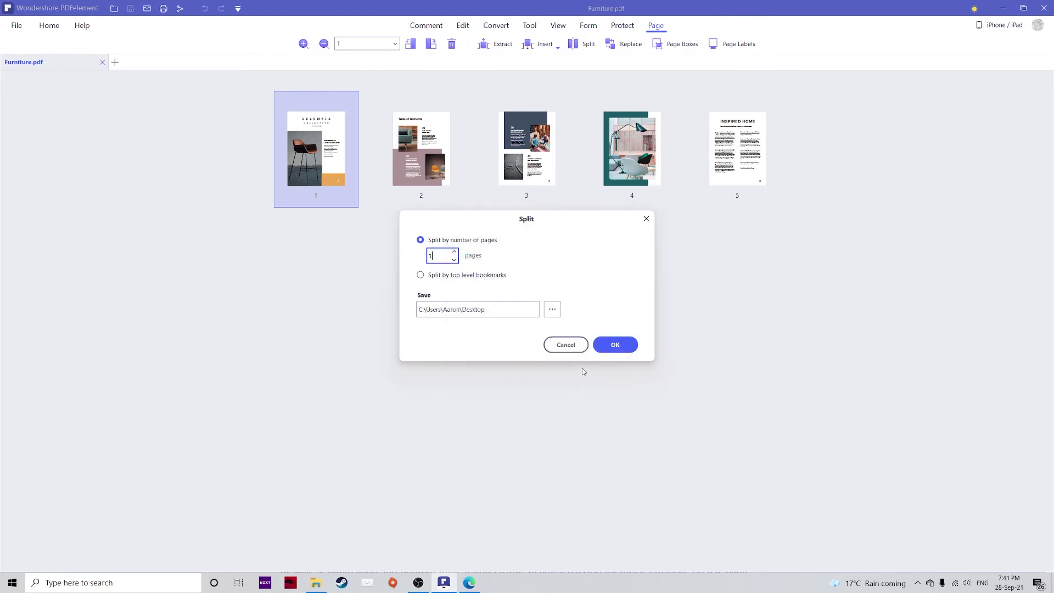
click(616, 346)
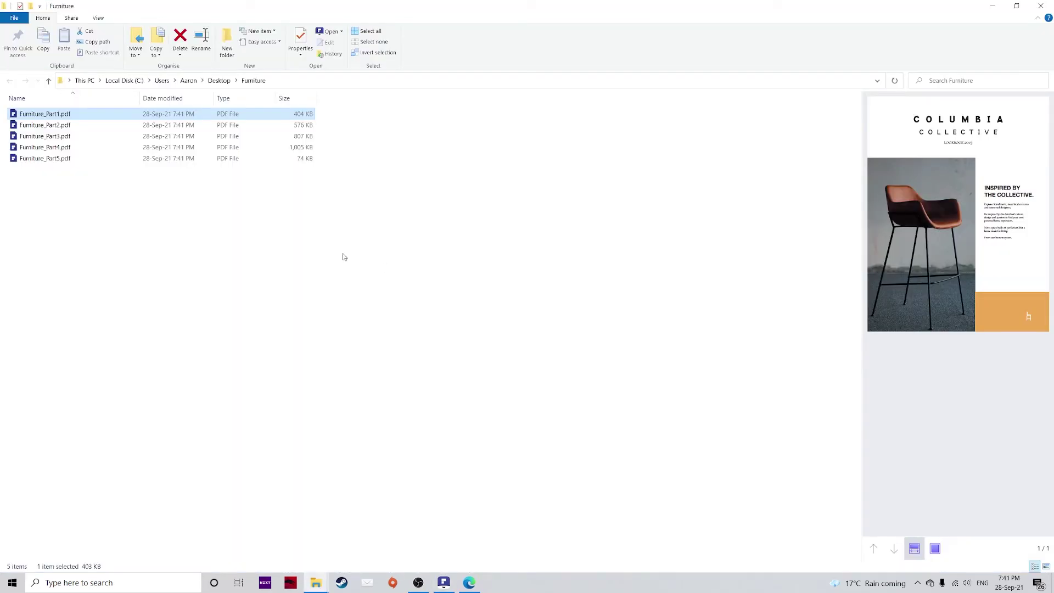
Preview each of Furniture_Part1 through Furniture_Part5 in File Explorer's preview pane, cycling through them twice.
click(54, 124)
click(58, 136)
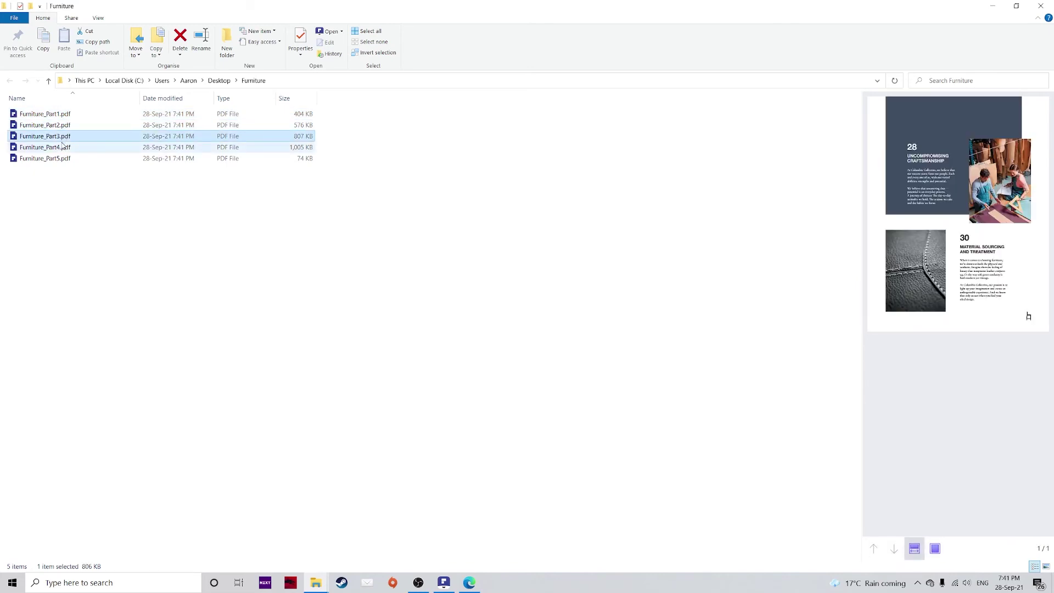
click(62, 146)
click(62, 158)
click(62, 117)
click(63, 126)
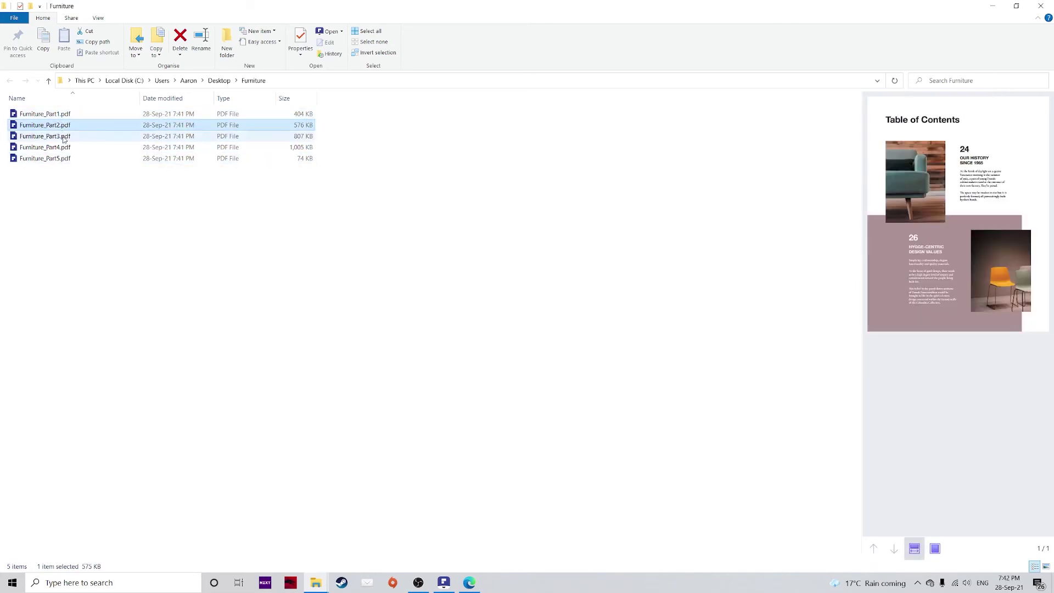
click(64, 137)
click(62, 147)
click(62, 158)
click(63, 144)
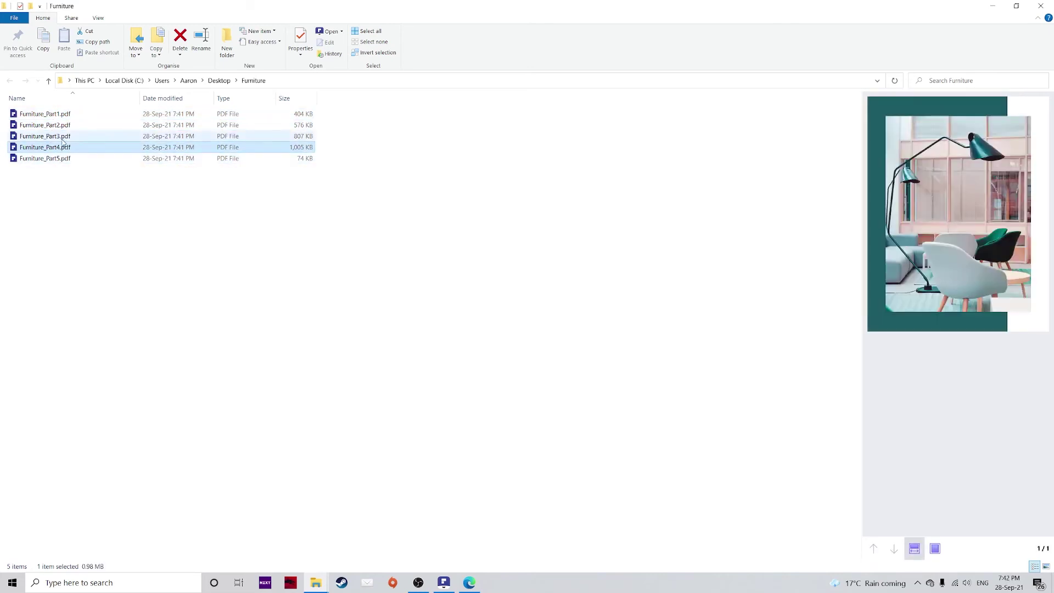
click(62, 136)
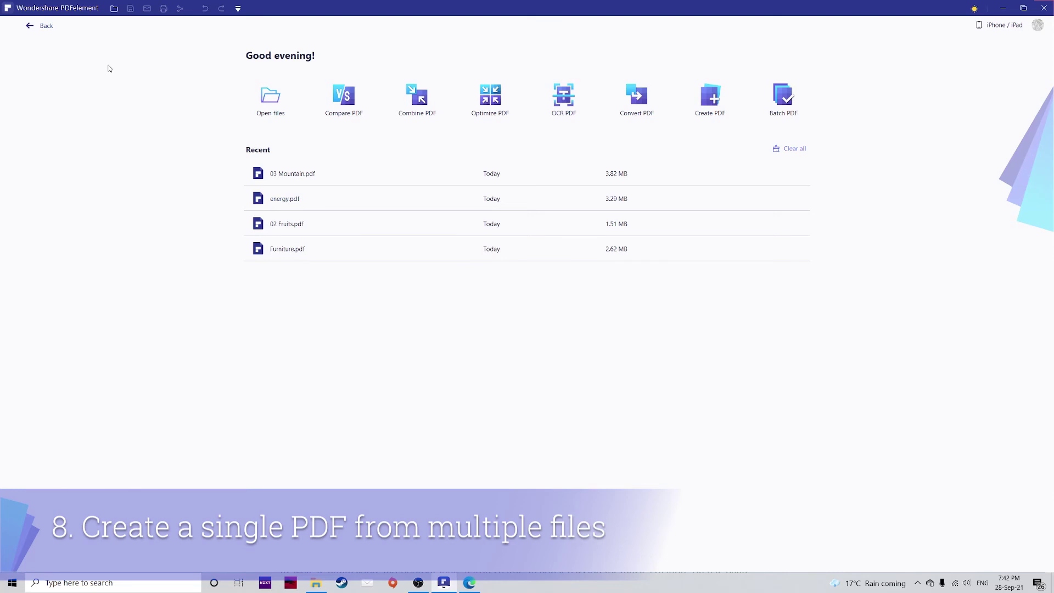
Merge 02 Fruits, 03 Mountain, energy, jobs-game and Lesson-1 into a 15-page Combine.pdf on the Desktop.
click(408, 112)
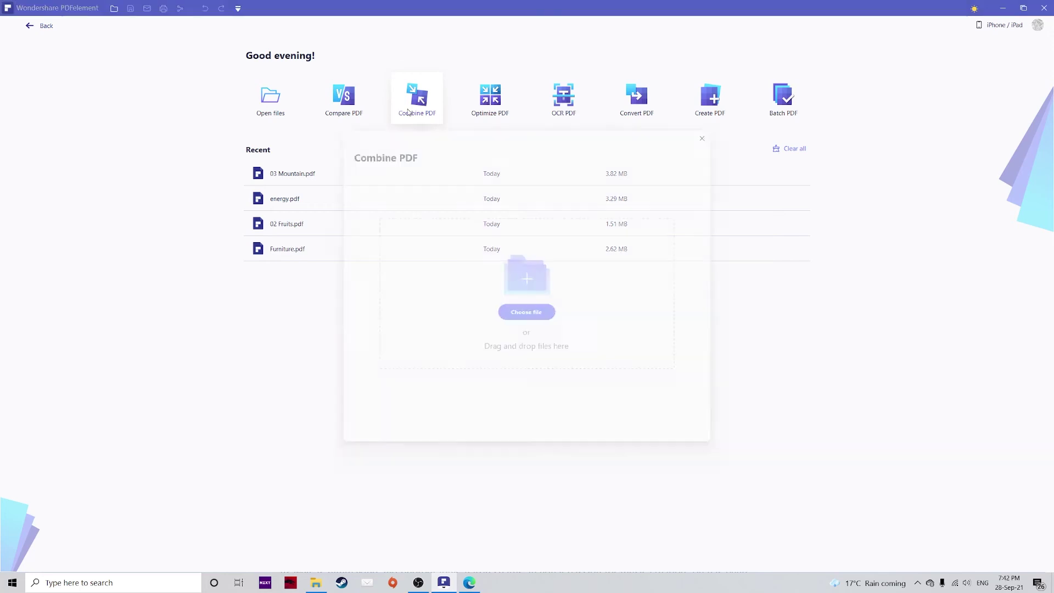
click(521, 311)
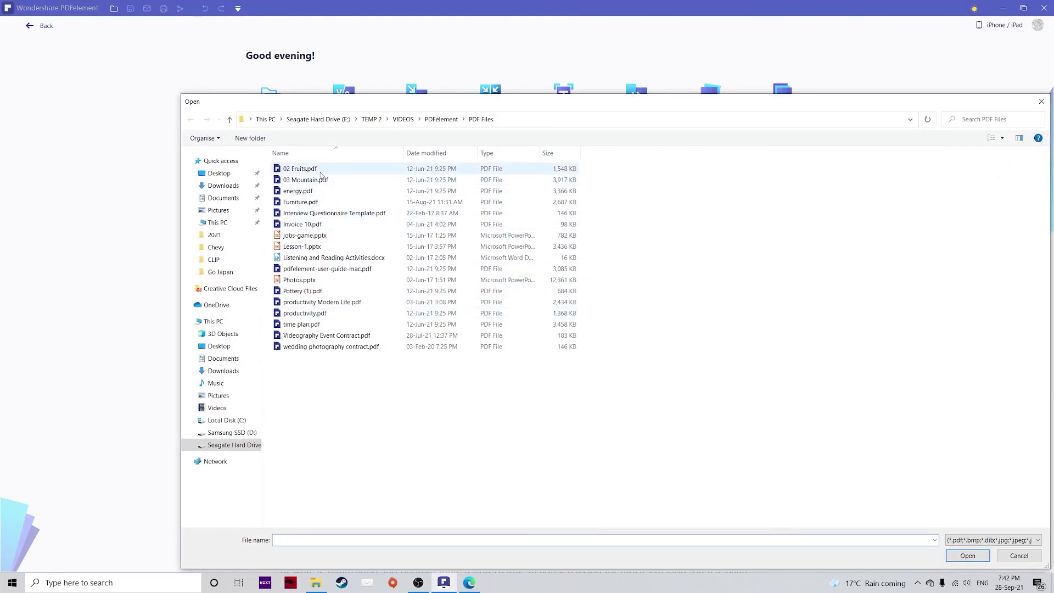
click(300, 168)
shift+click(298, 192)
ctrl+click(305, 235)
ctrl+click(302, 247)
key(Return)
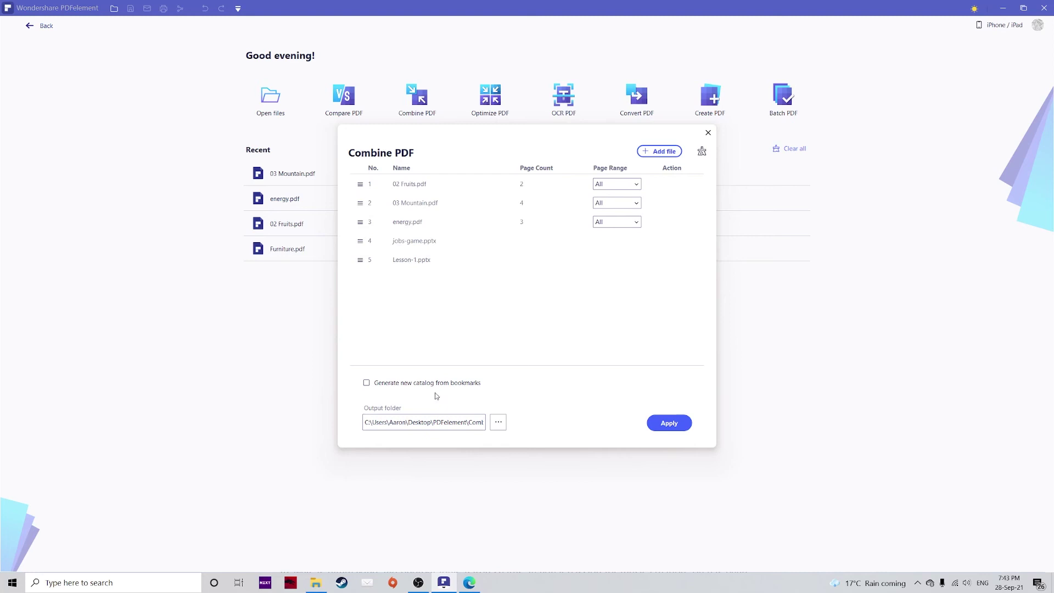
click(498, 424)
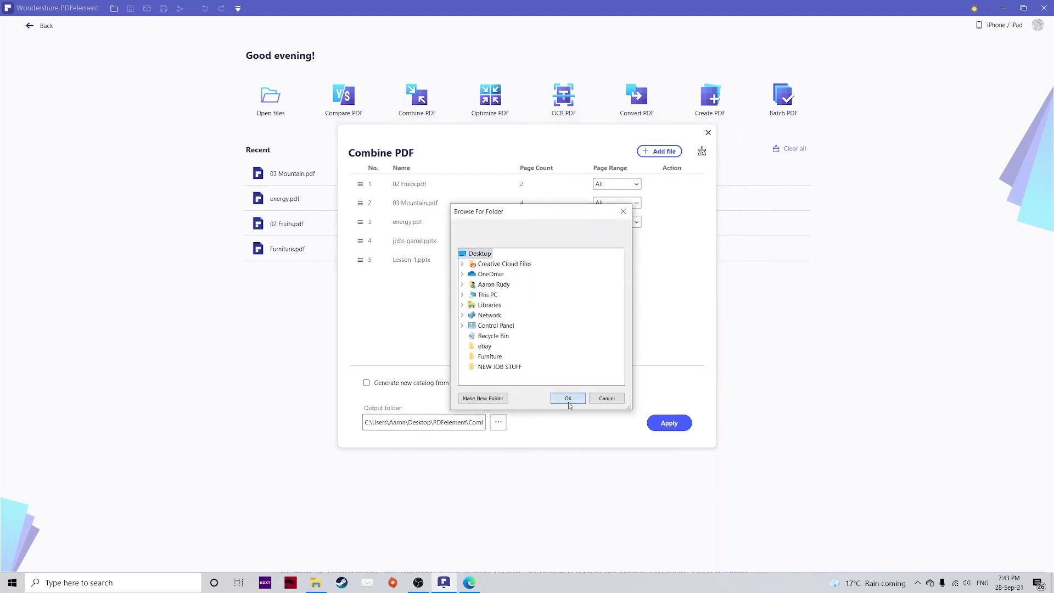
click(568, 400)
click(679, 428)
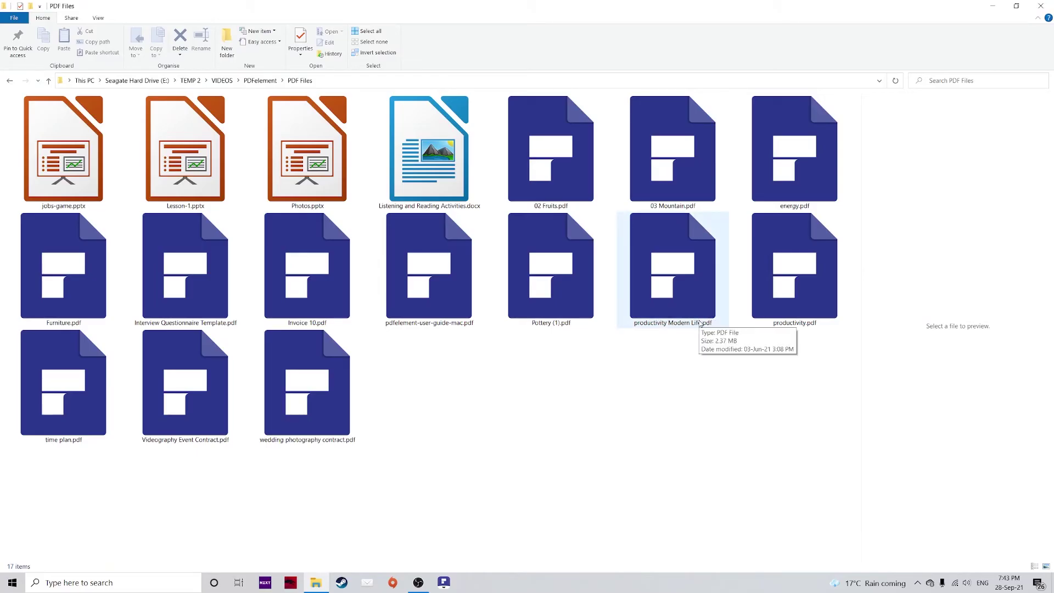
Send the time plan, Videography Event Contract and wedding photography contract PDFs to PDFelement's Combine list.
drag(487, 363, 5, 459)
right_click(300, 358)
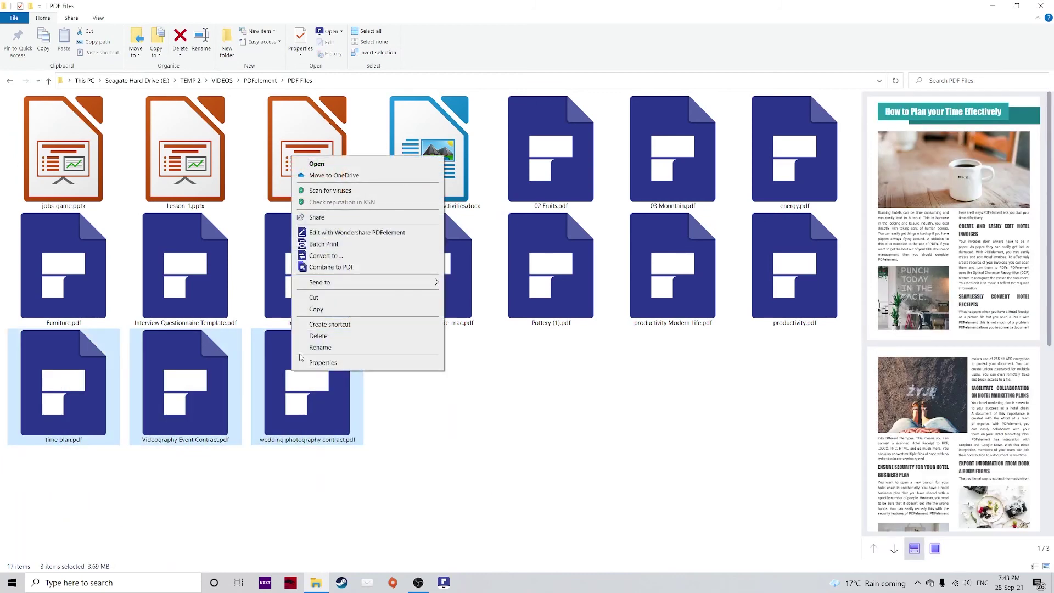
click(364, 269)
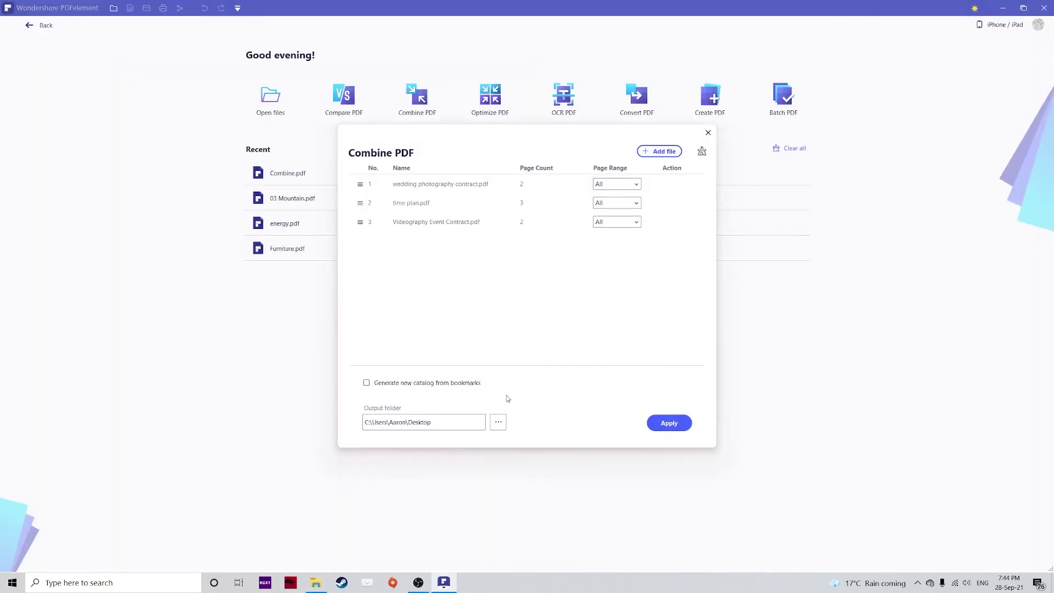
Merge the two contracts and time plan into a 7-page Combine_1.pdf and scroll through it.
click(673, 427)
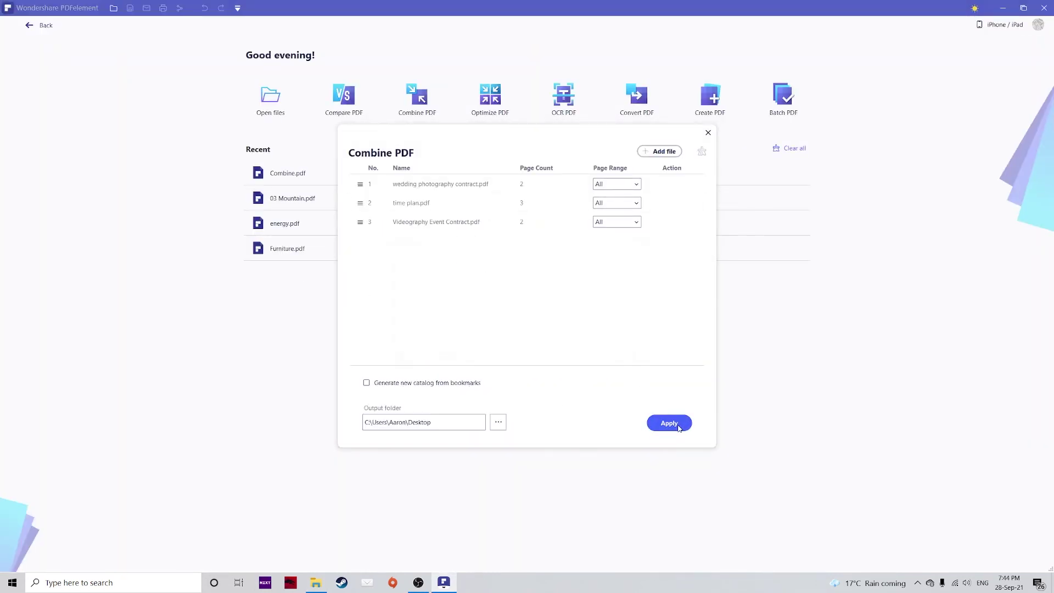
scroll(1017, 361, down, 15)
scroll(1017, 361, down, 8)
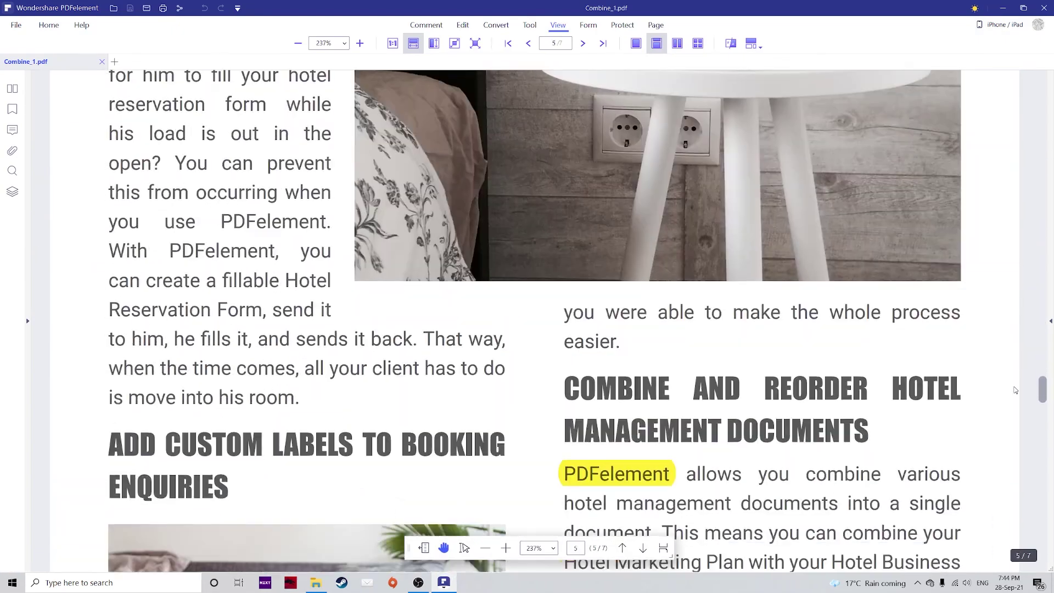